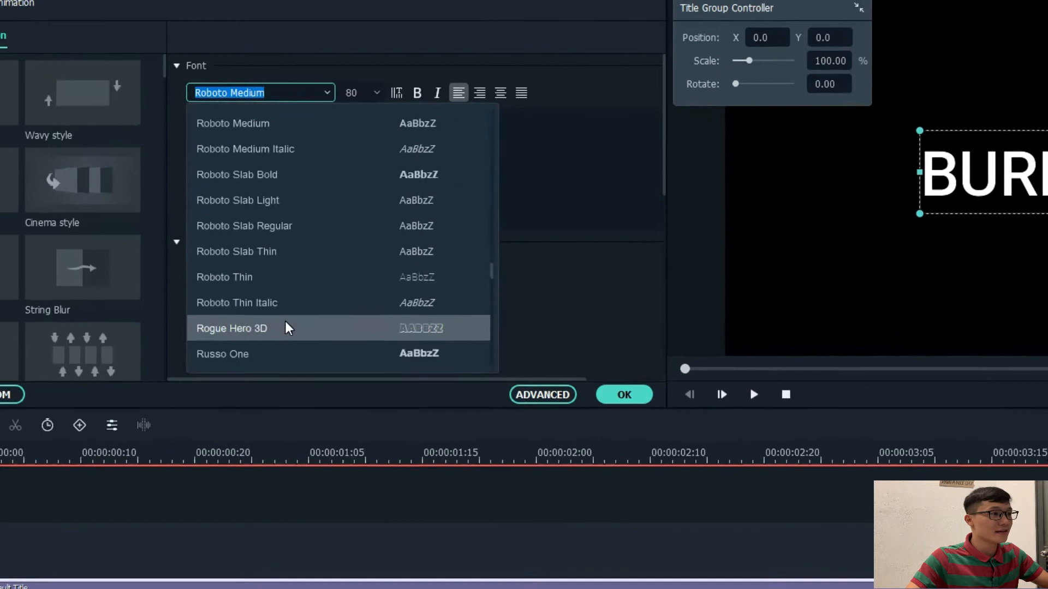
- Set the BURNING title's font to Rogue Hero 3D at size 100 and apply the title settings
click(285, 328)
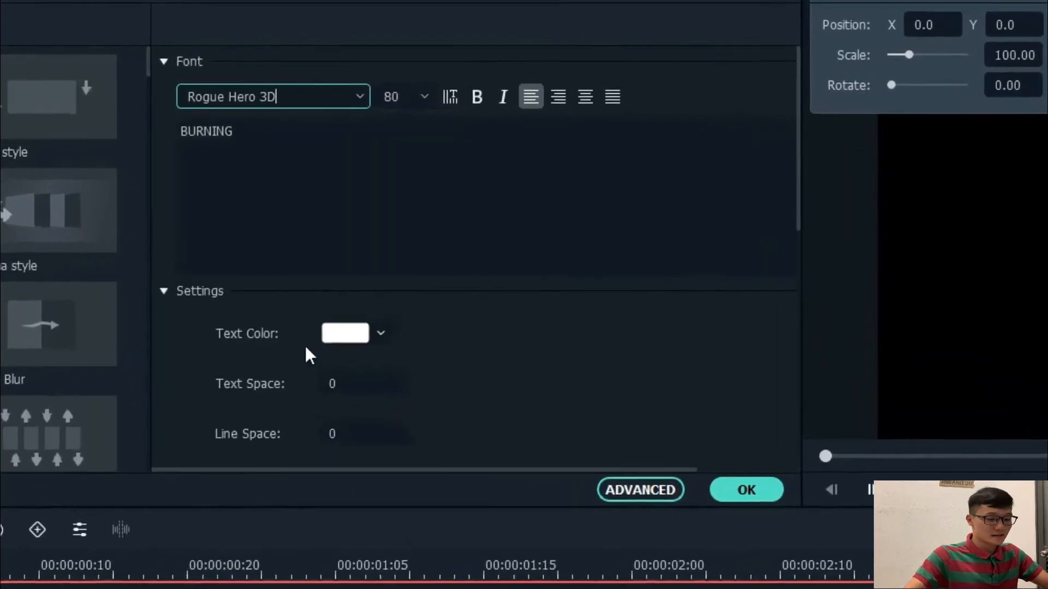
key(Tab)
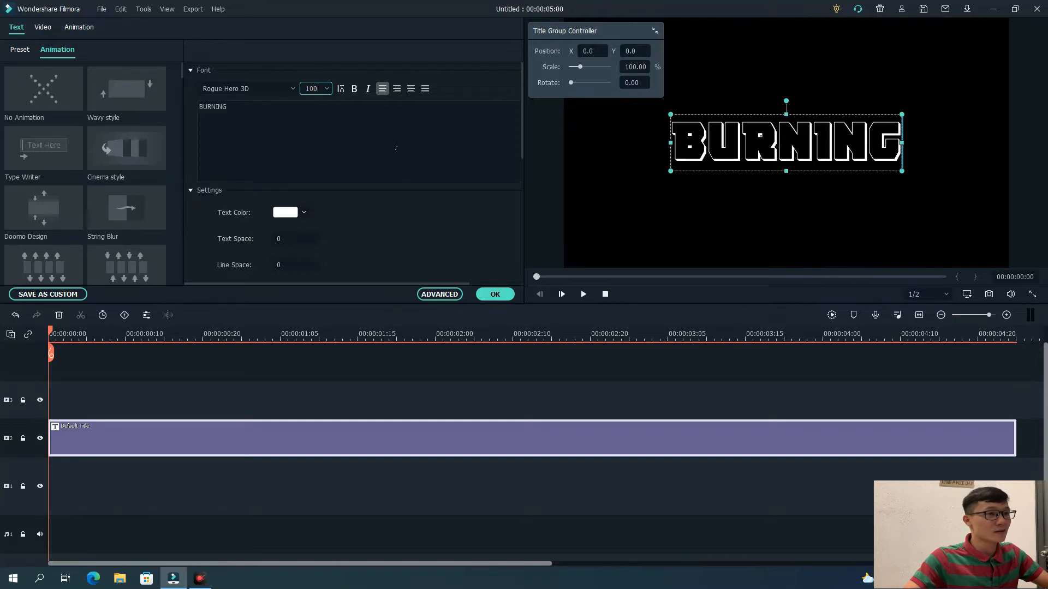
click(393, 207)
click(495, 295)
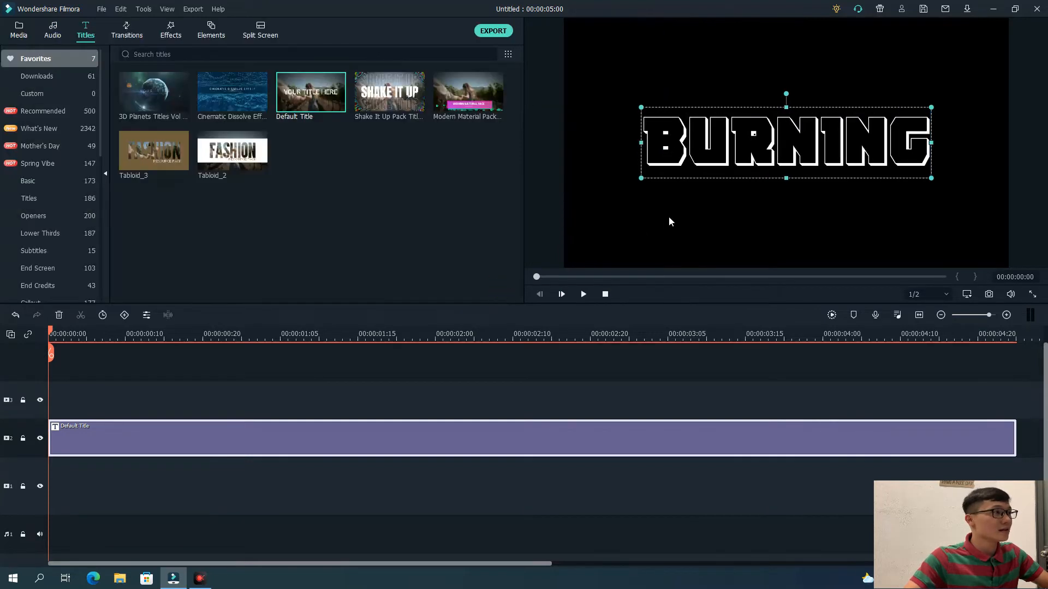
- Place the Black sample color on video track 1 beneath the title and capture a snapshot of the frame
click(19, 30)
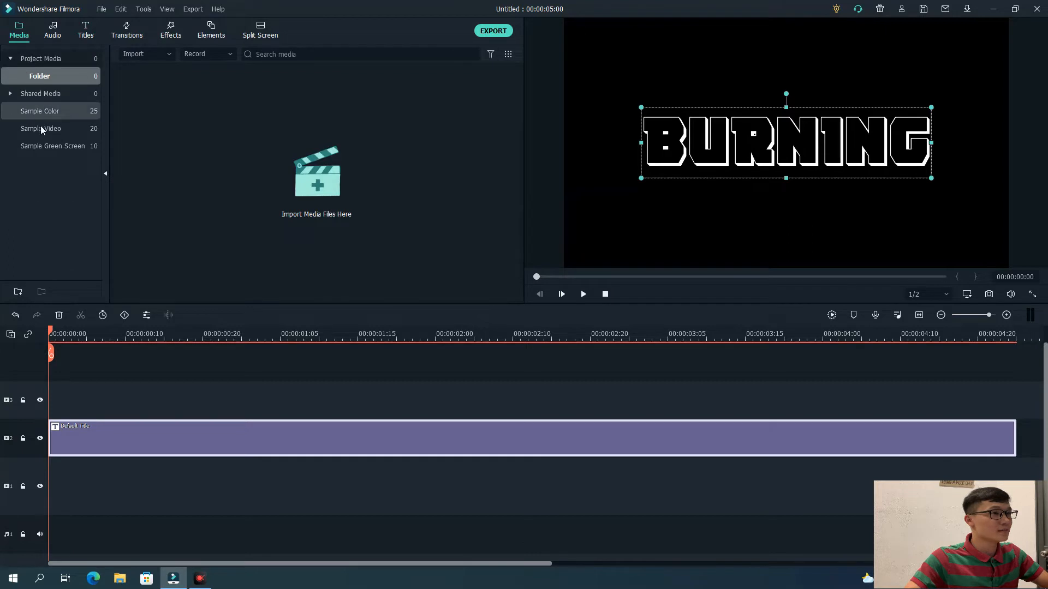
click(54, 111)
drag(467, 92, 16, 480)
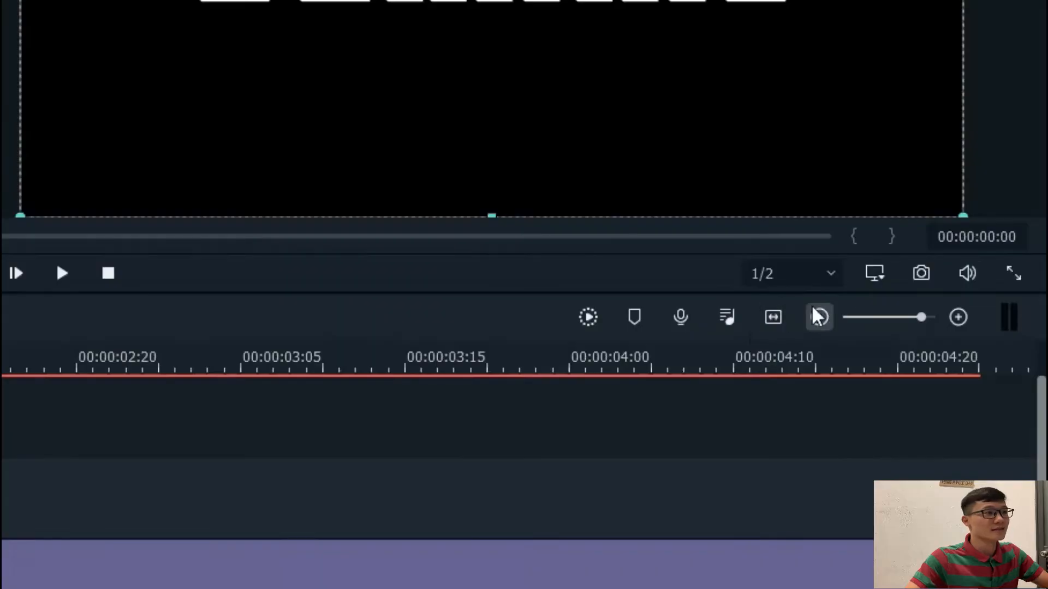
click(988, 294)
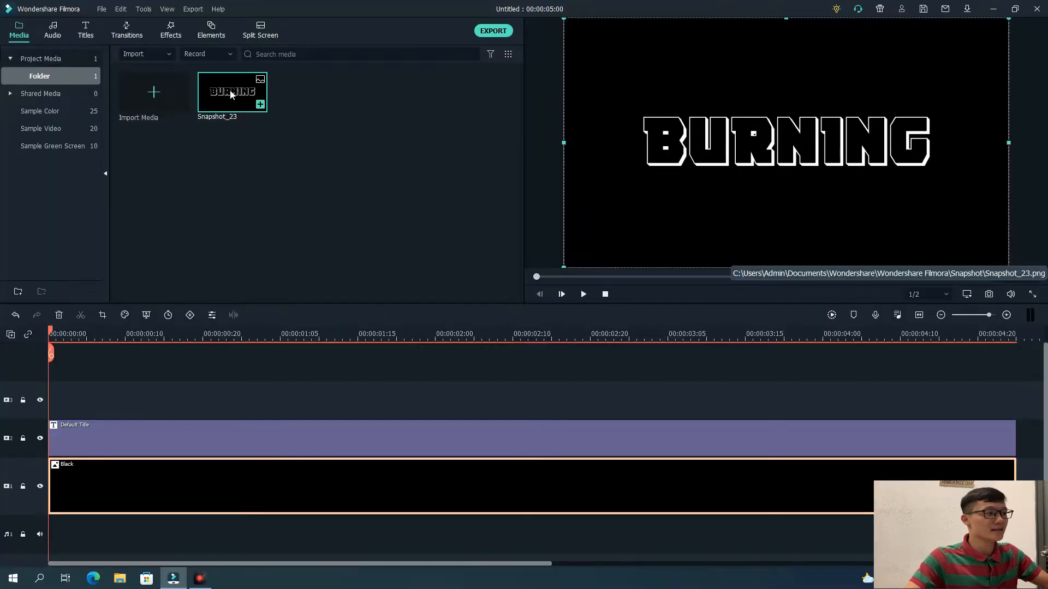
- Delete the Black clip and the Default Title clip from the timeline
click(176, 445)
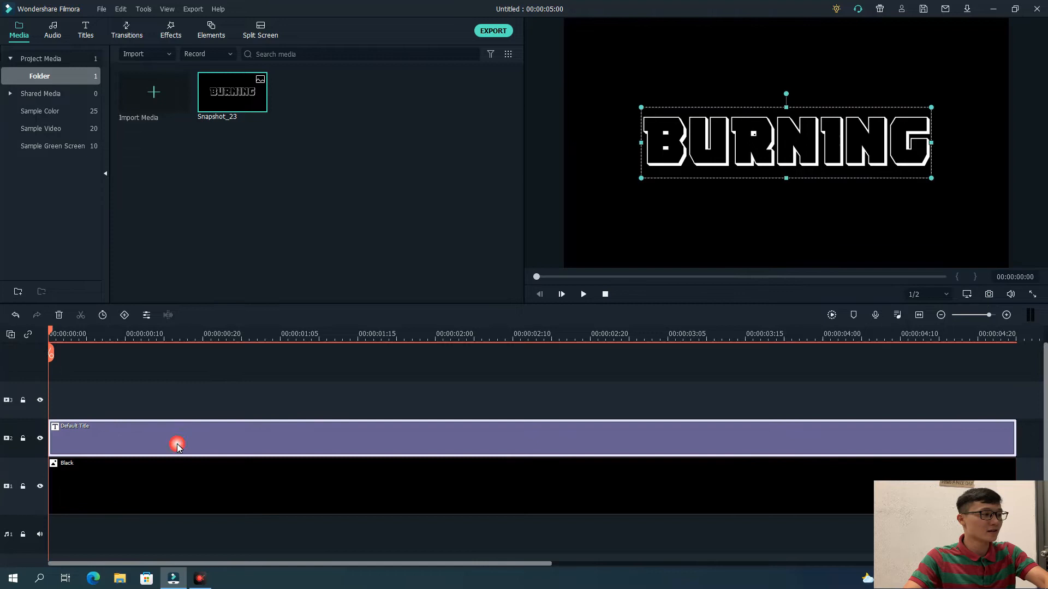
click(164, 479)
key(Delete)
click(146, 423)
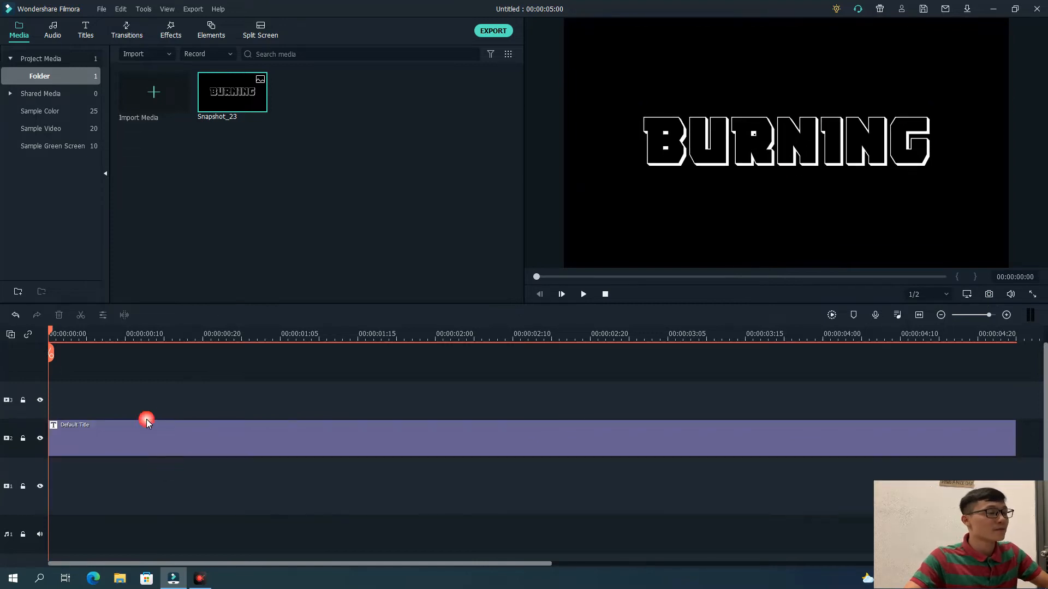
key(Delete)
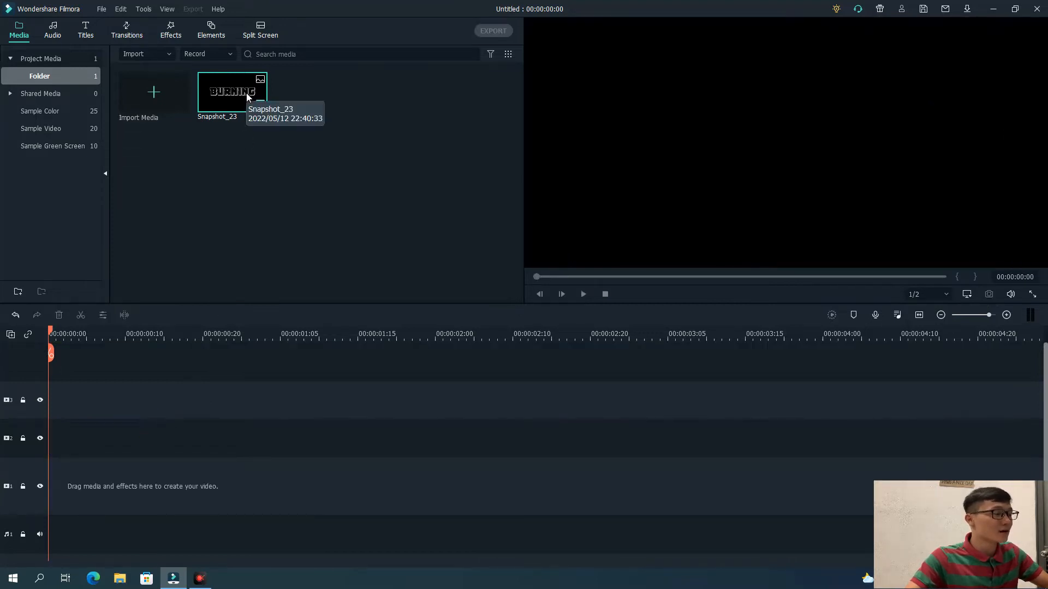
- Place the BURNING snapshot at the start of video track 2 and Realistic VFX Pack Element 01 on track 1 beneath it
mouse_move(224, 99)
mouse_down()
mouse_move(139, 405)
mouse_move(44, 441)
mouse_up()
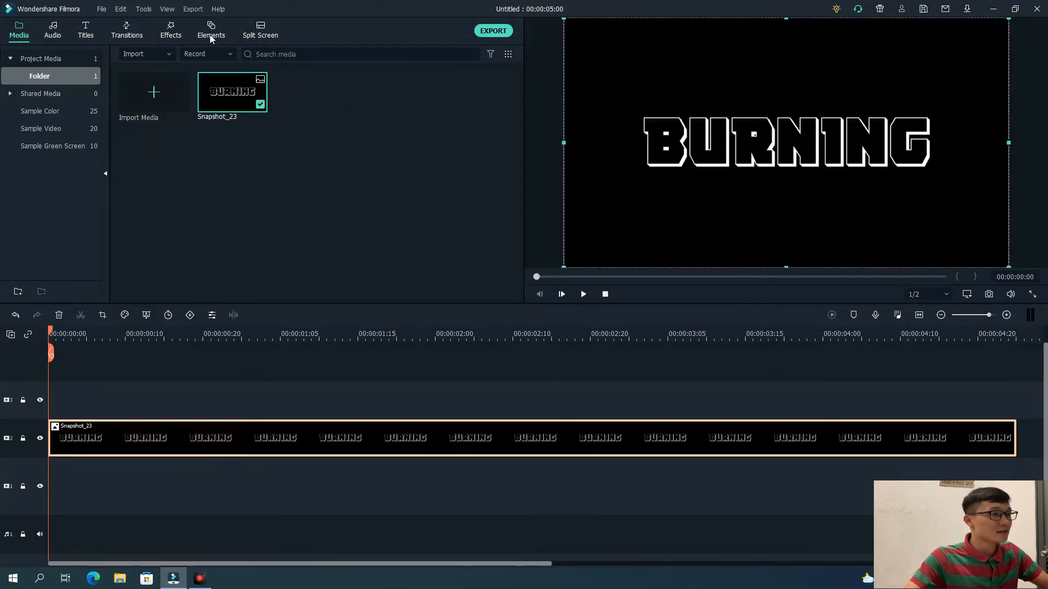
click(212, 39)
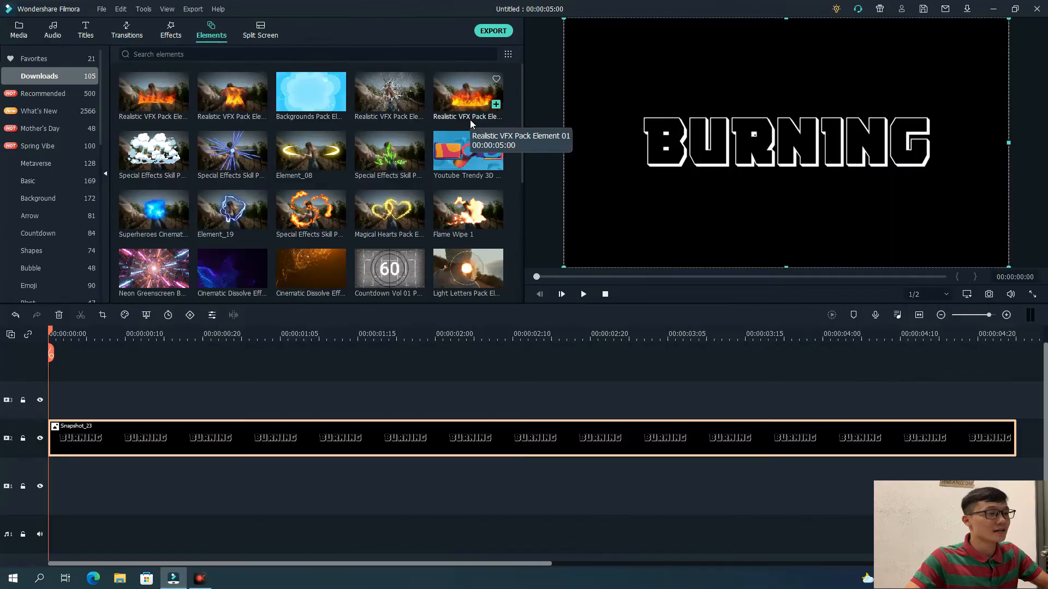
drag(459, 95, 55, 489)
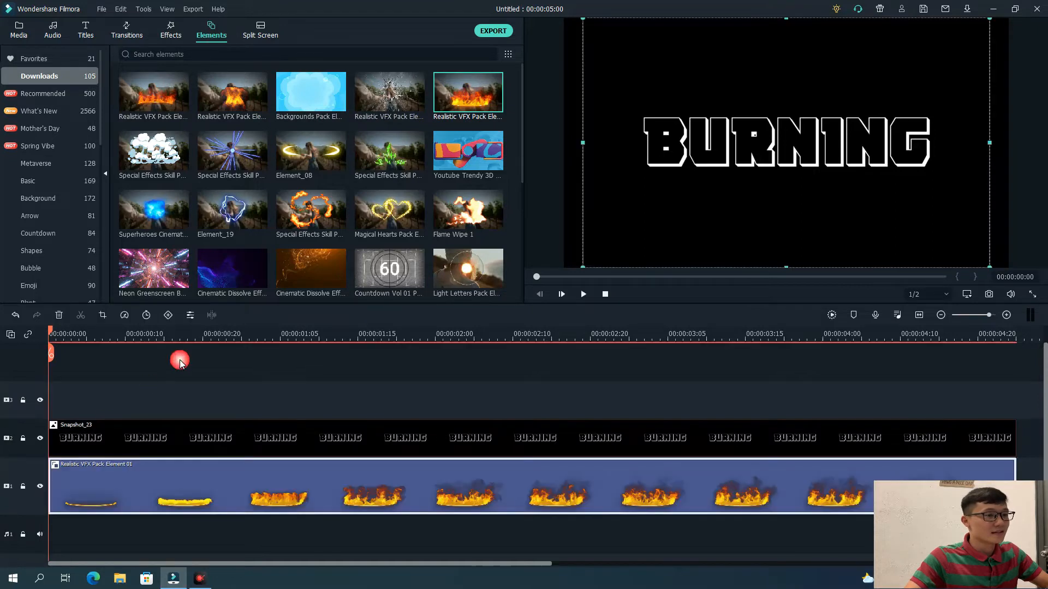
click(583, 295)
- Add a custom animation keyframe at the start of the snapshot clip with the scale at 400%
double_click(424, 439)
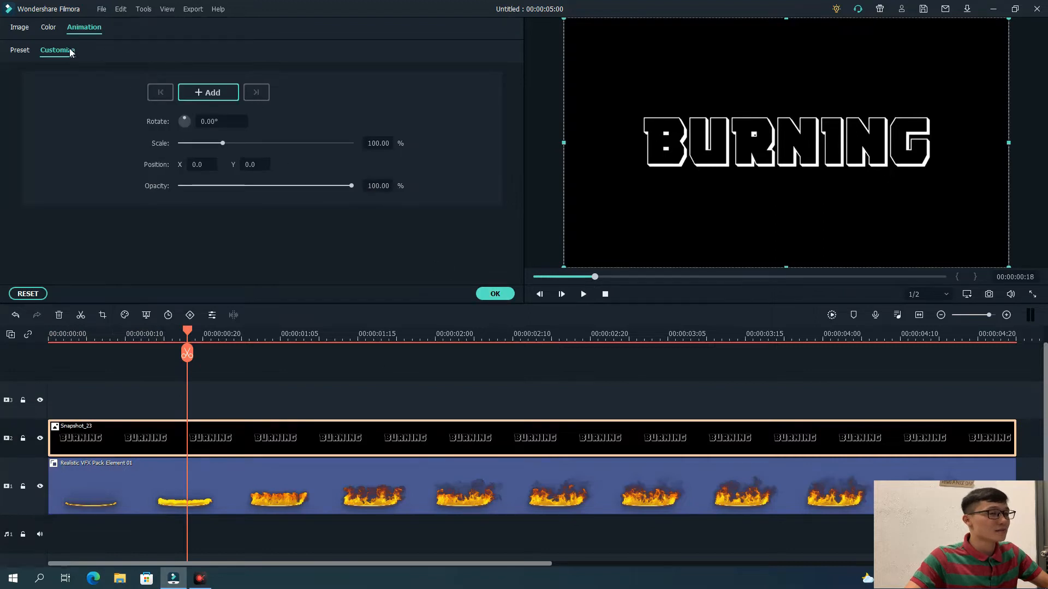
drag(188, 335, 53, 353)
click(205, 117)
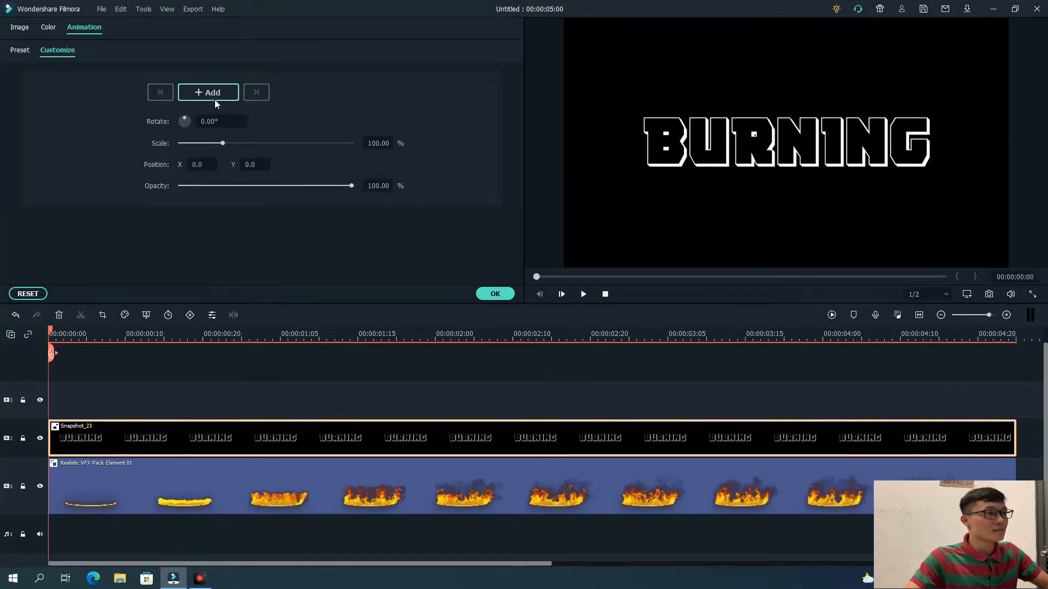
click(203, 96)
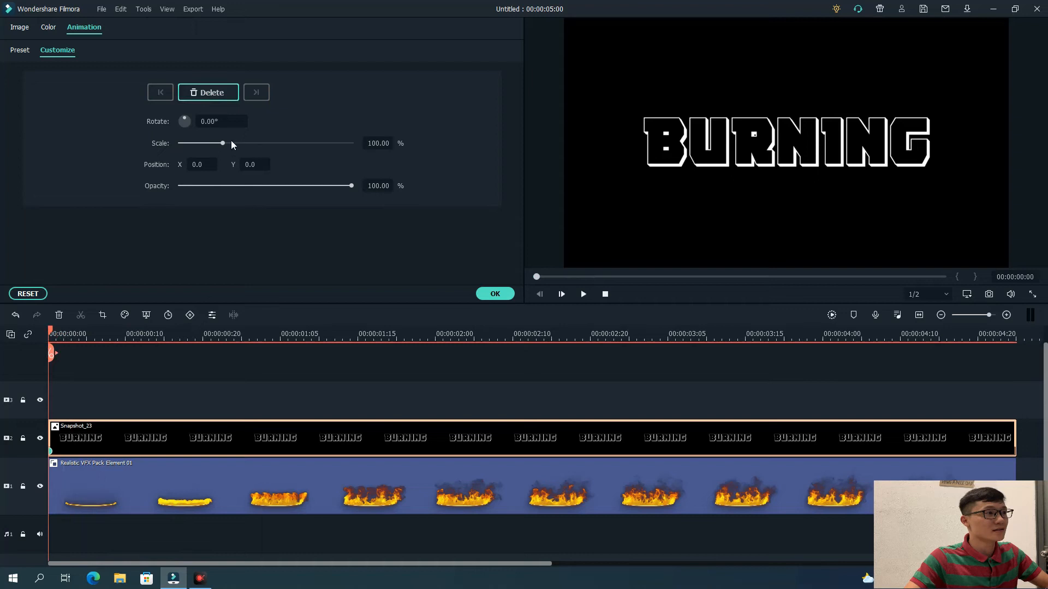
drag(223, 144, 362, 141)
- Add a second keyframe to the snapshot clip at 00:00:01:17 with the scale at 99.36%, and preview the zoom animation
drag(51, 330, 450, 319)
click(495, 294)
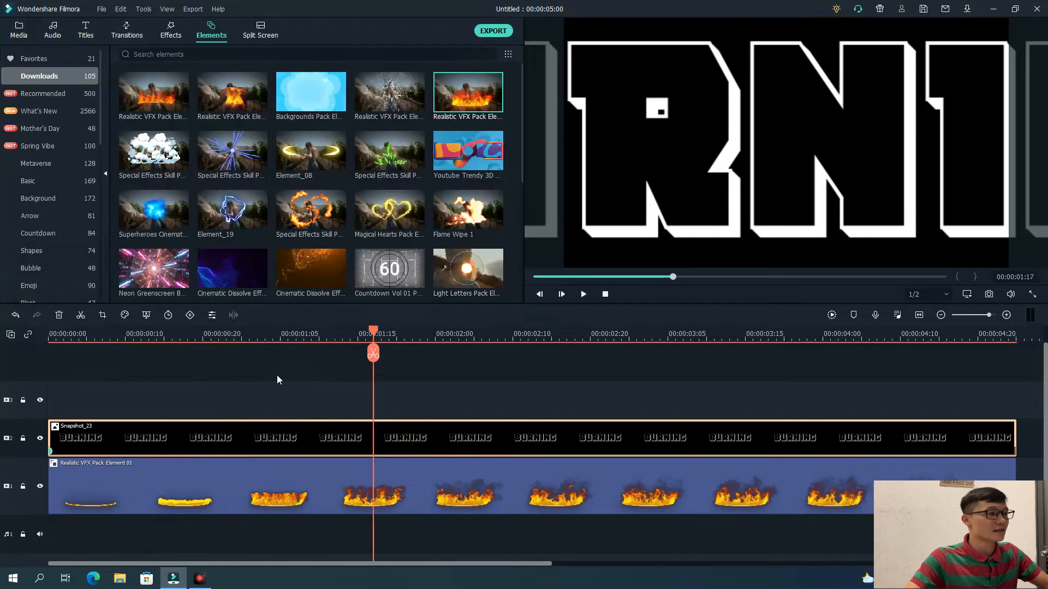
double_click(361, 440)
click(192, 93)
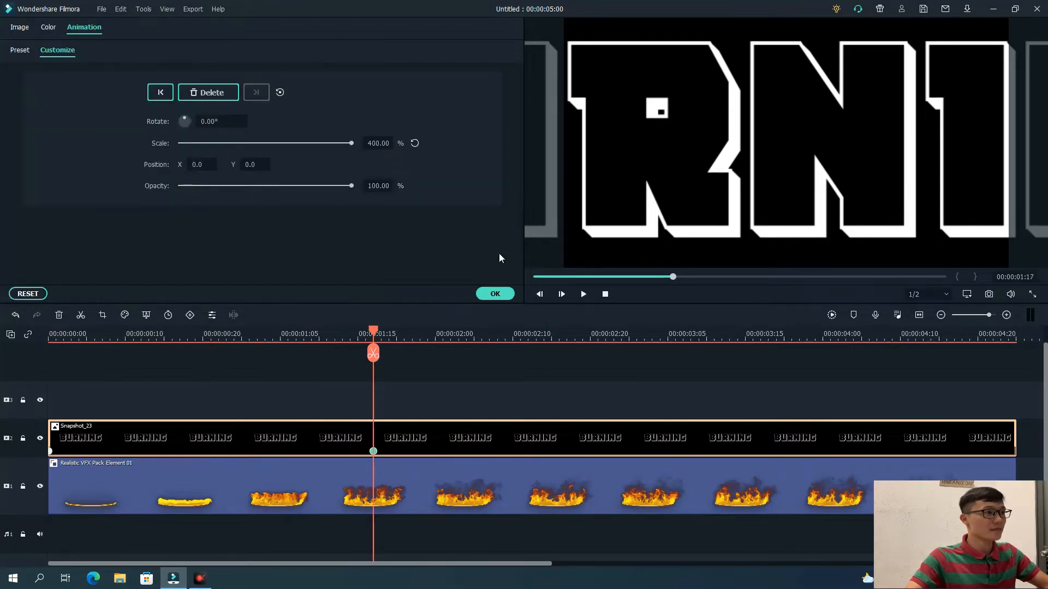
drag(349, 144, 221, 147)
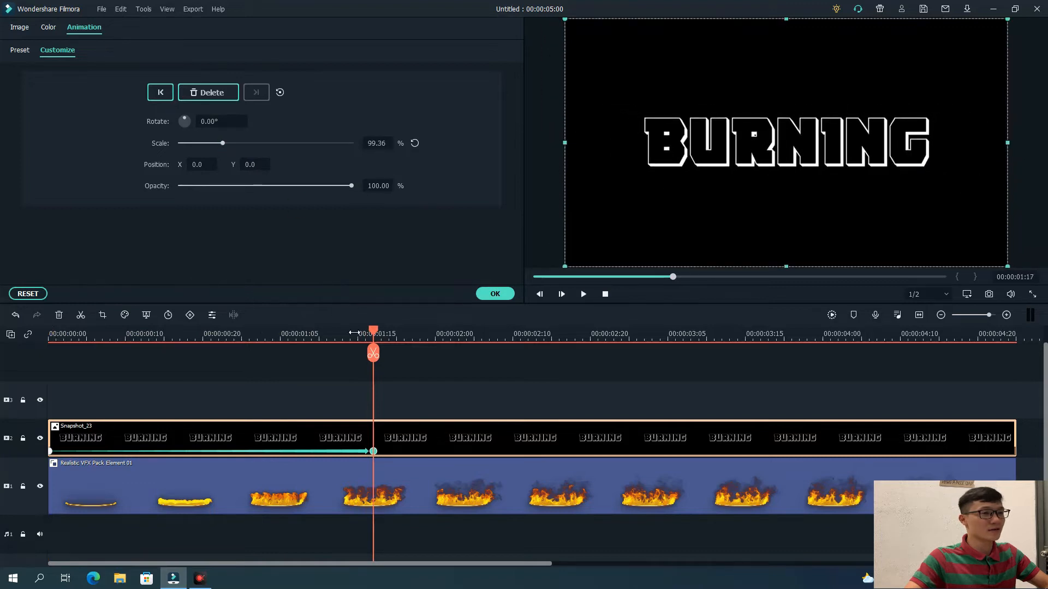
click(605, 295)
click(582, 298)
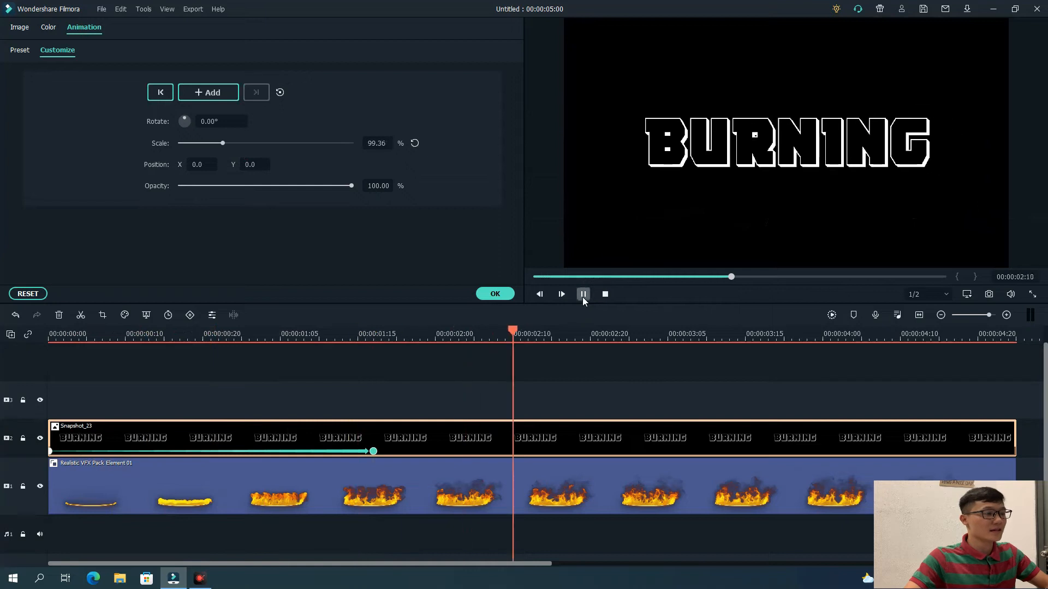
click(492, 295)
- Set the snapshot clip's blending mode to Multiply and apply it
double_click(262, 447)
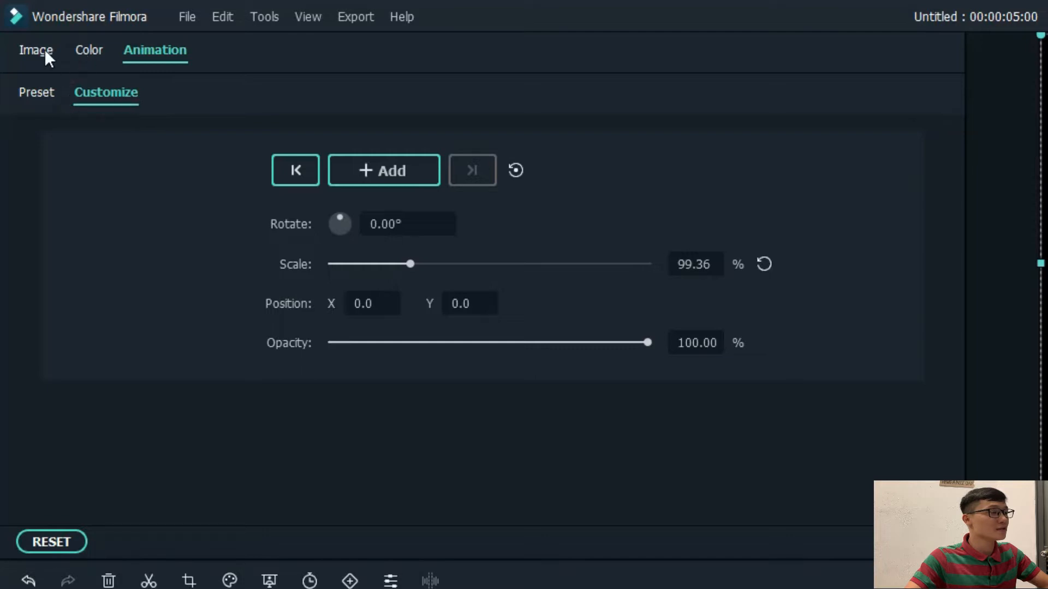
click(45, 53)
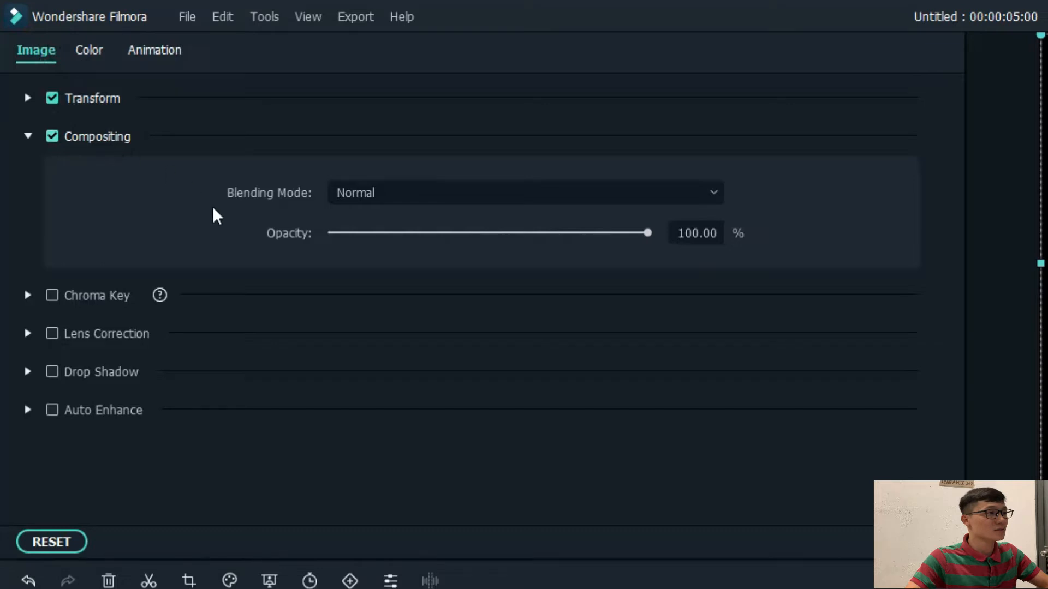
click(436, 199)
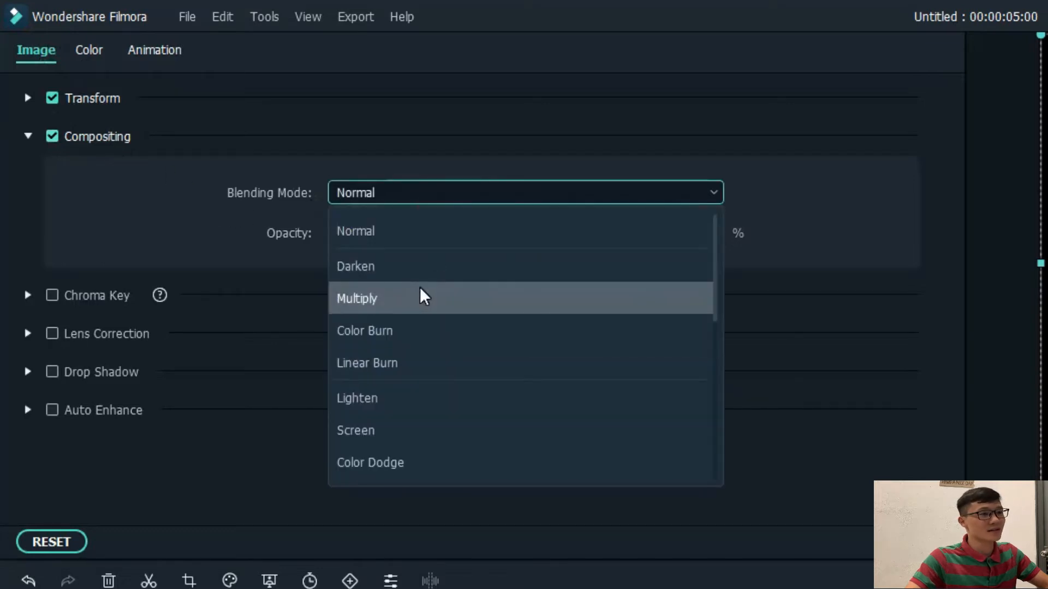
click(422, 296)
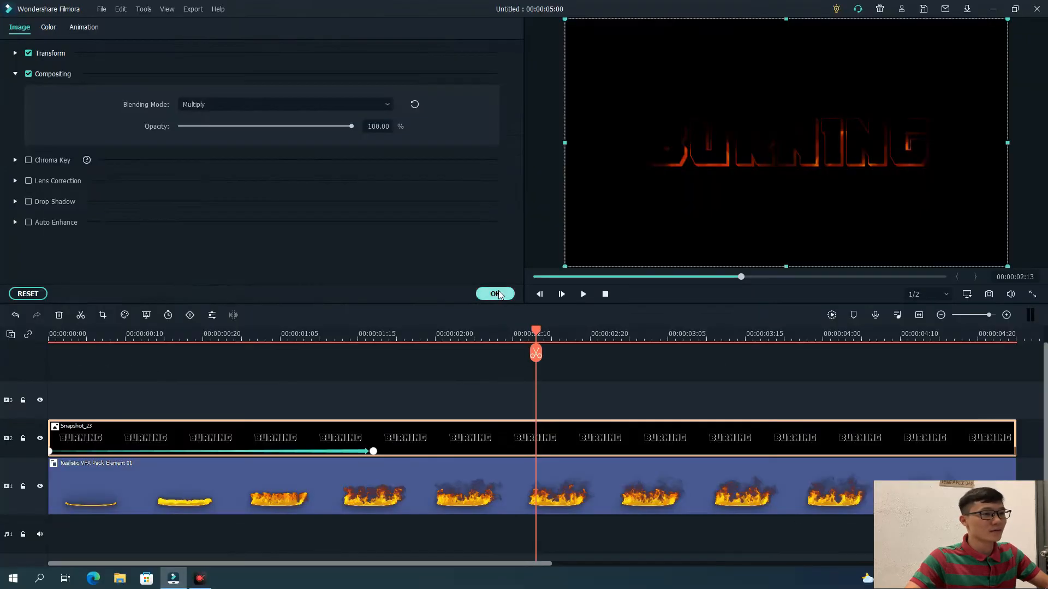
click(910, 541)
- Play the blended fire text from the beginning of the timeline to check the effect
drag(534, 335, 49, 358)
click(583, 294)
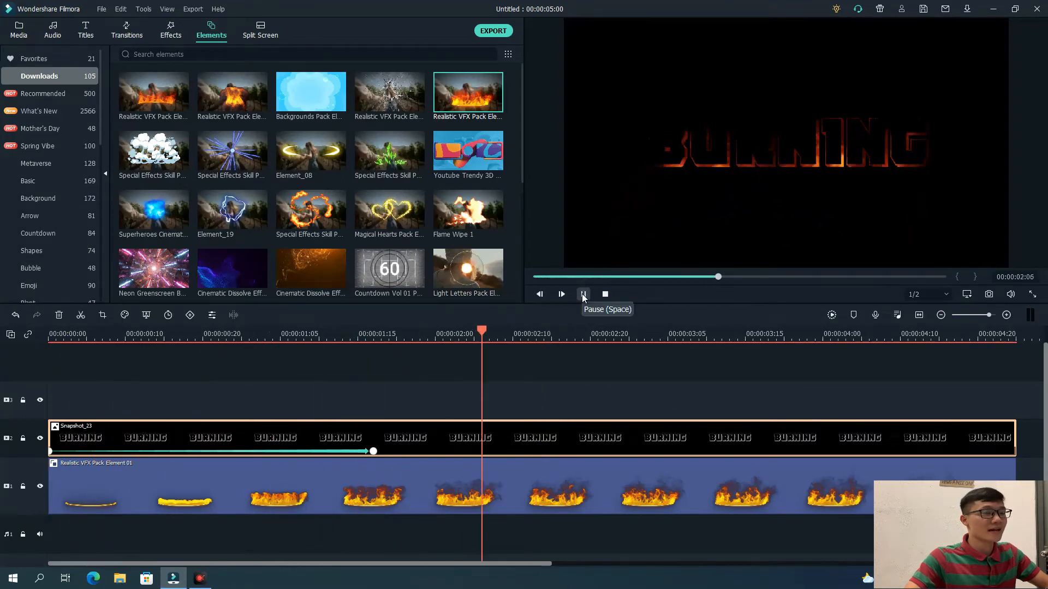
click(584, 294)
- Export the project to the computer as an MP4 named My Video and close the export window
click(501, 32)
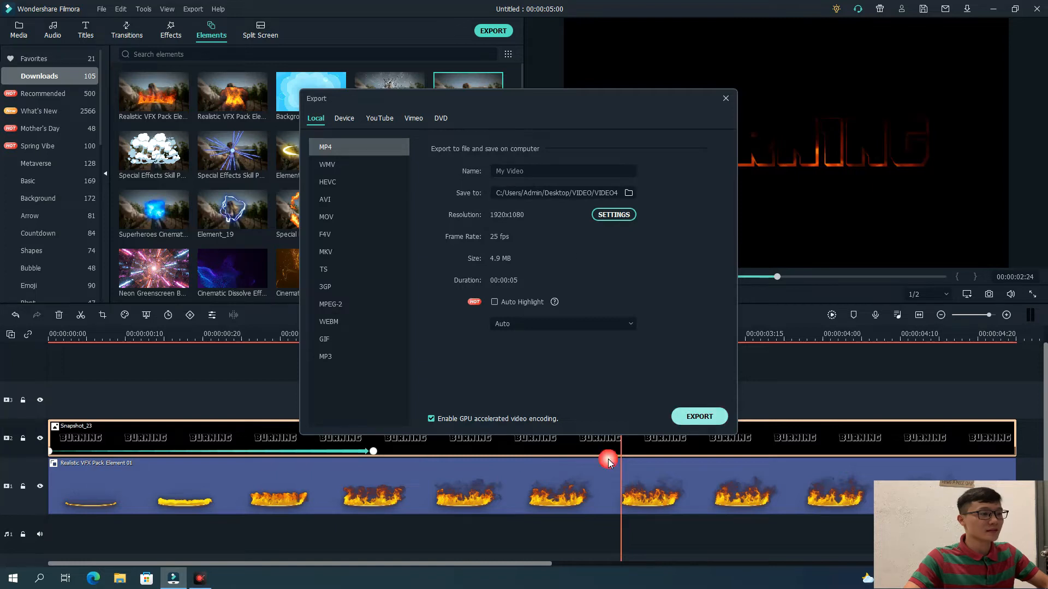
click(689, 418)
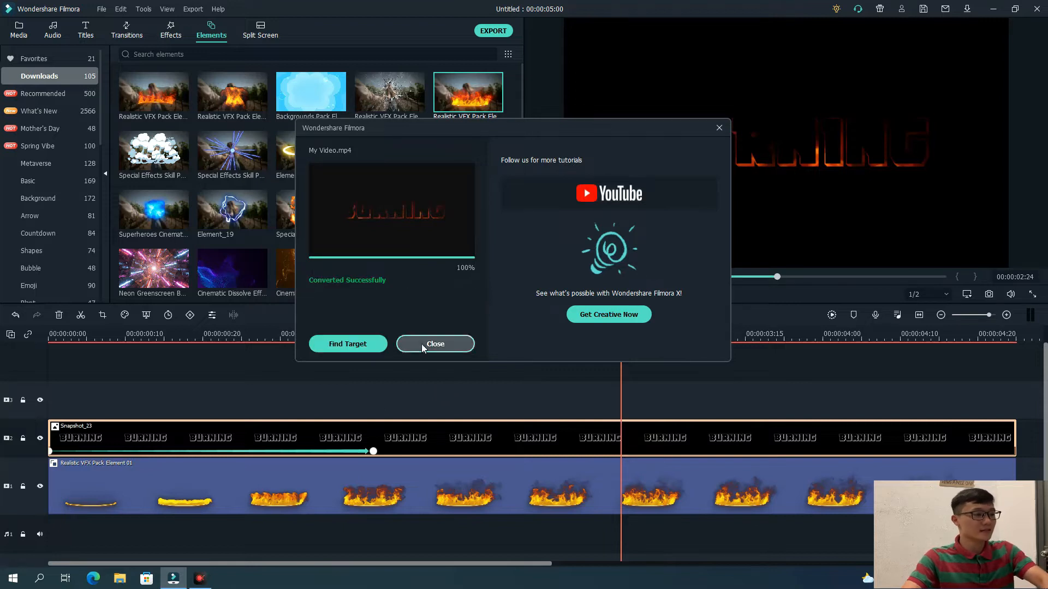
click(426, 344)
- Delete the fire element and the snapshot clip to empty the timeline
click(428, 462)
key(Delete)
click(432, 445)
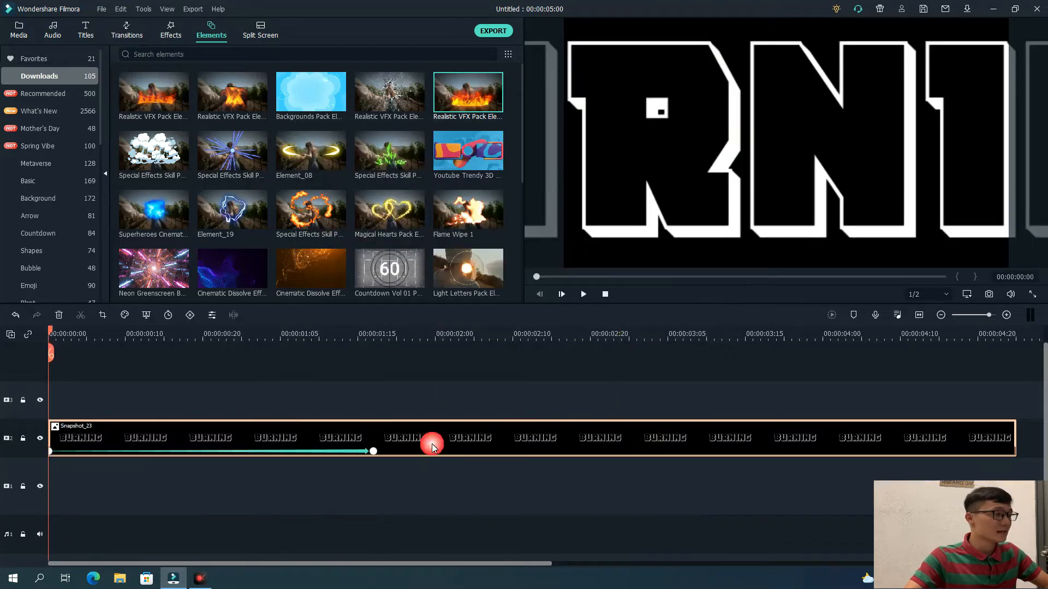
key(Delete)
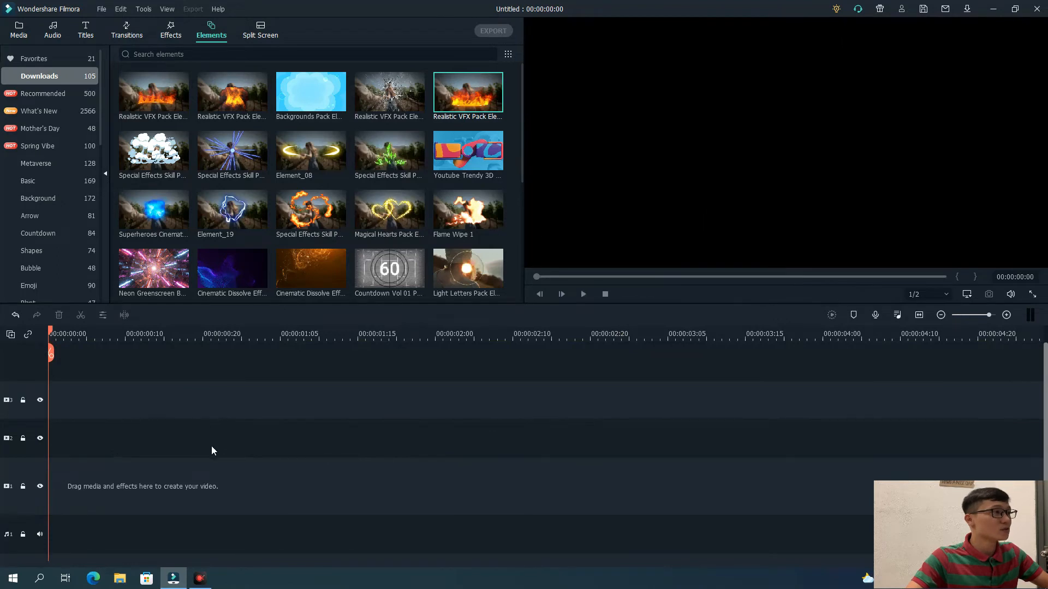
- Place the Checkboard sample color on video track 2 and Realistic VFX Pack Element 01 on track 1 beneath it
click(25, 31)
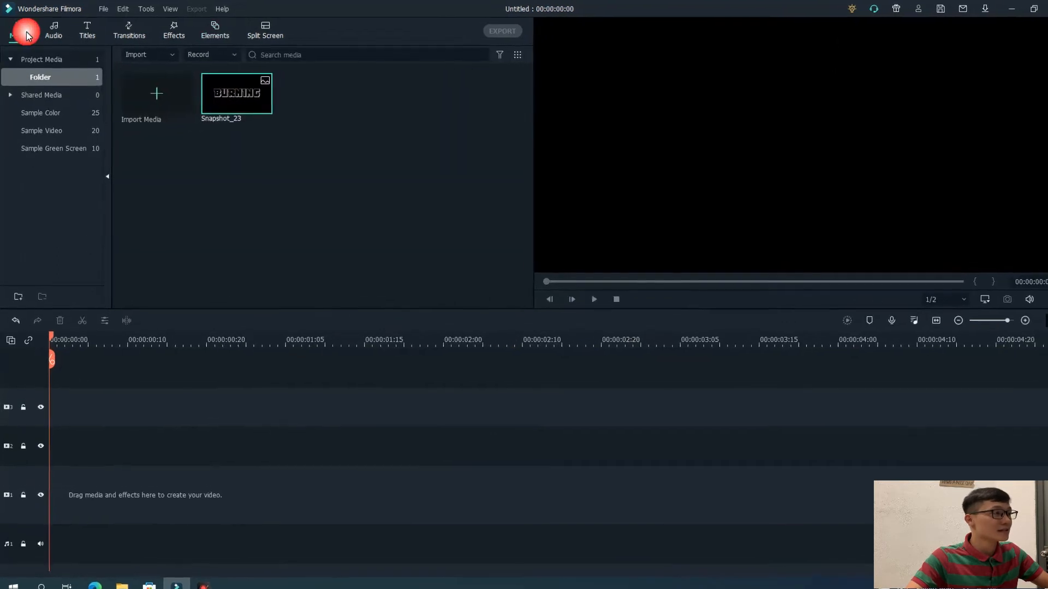
click(52, 113)
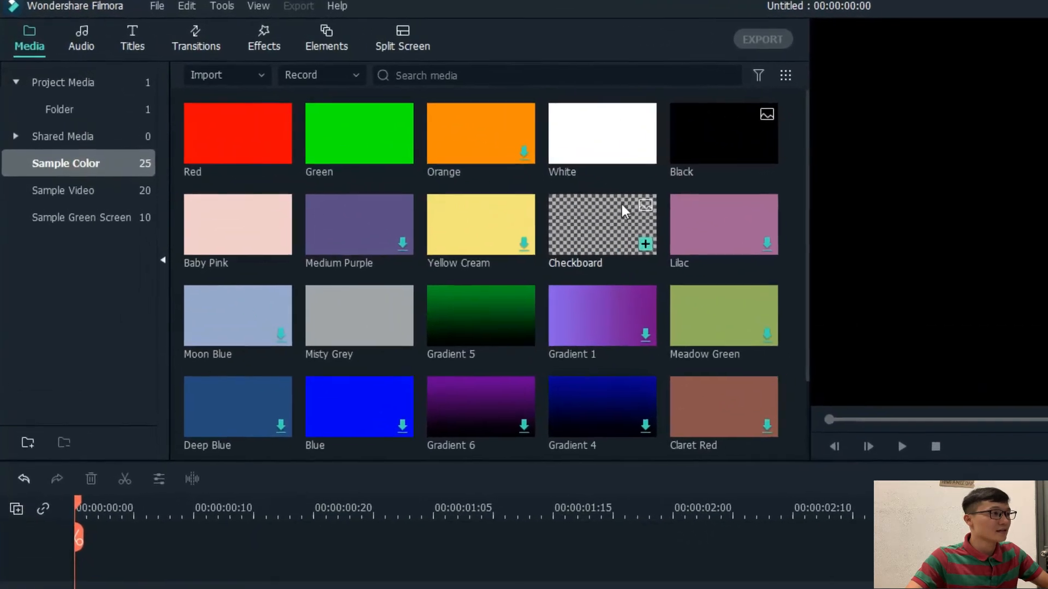
drag(621, 205, 72, 588)
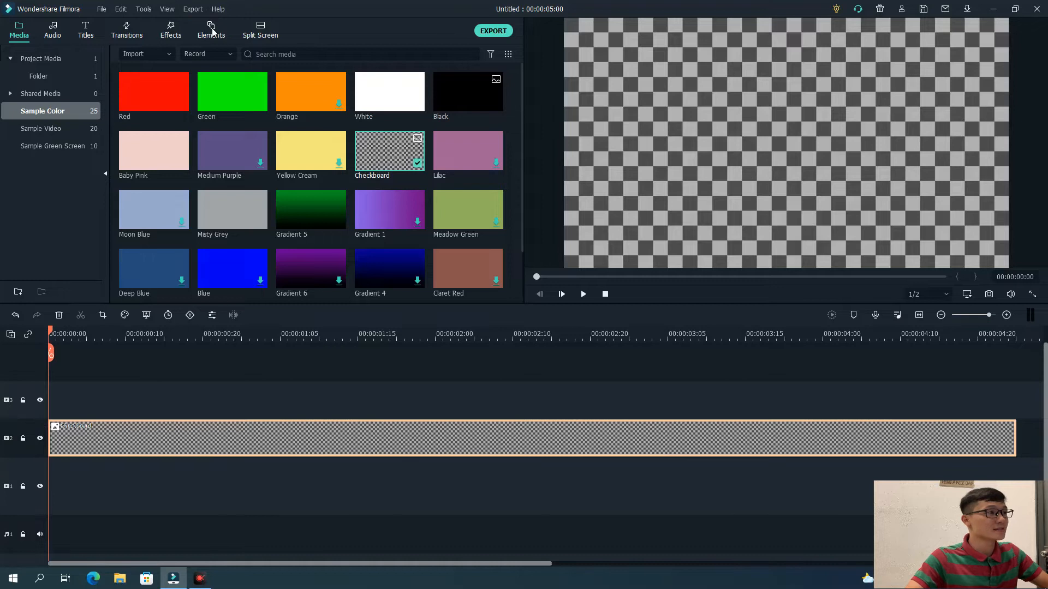
click(212, 32)
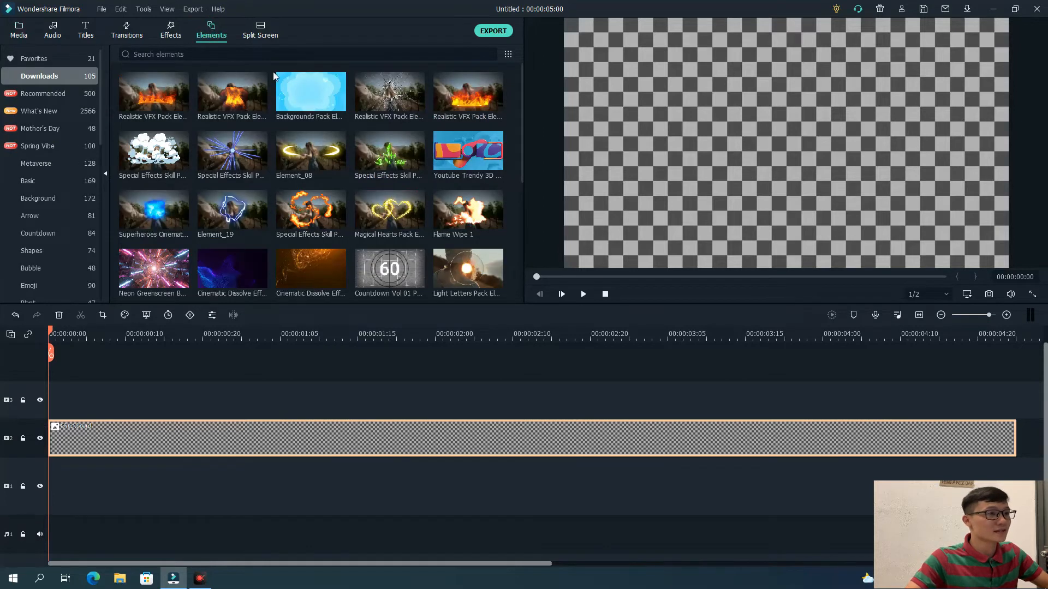
drag(471, 106, 54, 480)
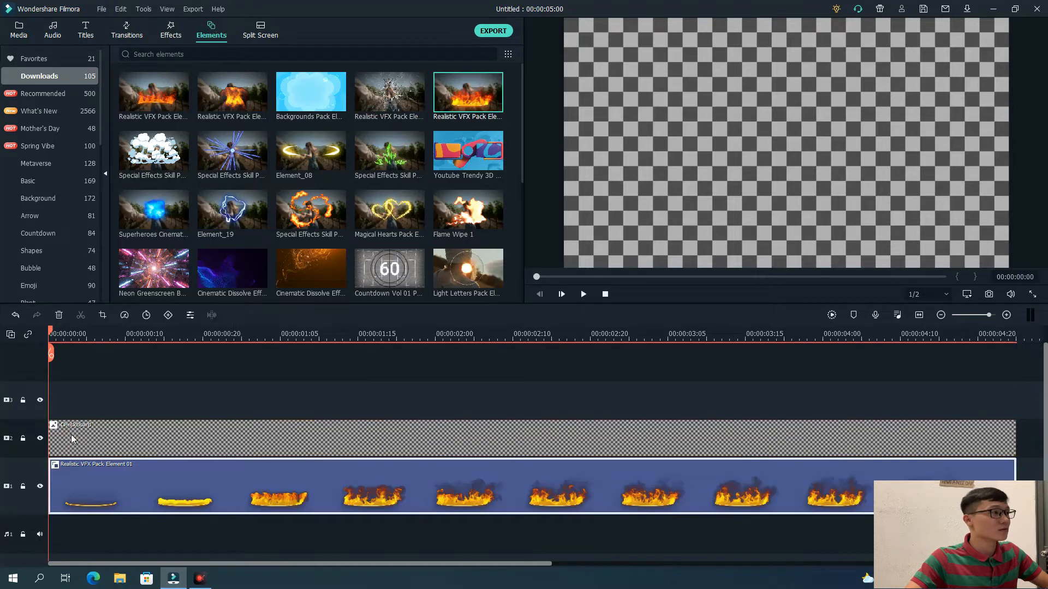
- Set the Checkboard clip's blending mode to Multiply and take a snapshot of the fiery checker pattern at 00:00:02:19
double_click(211, 434)
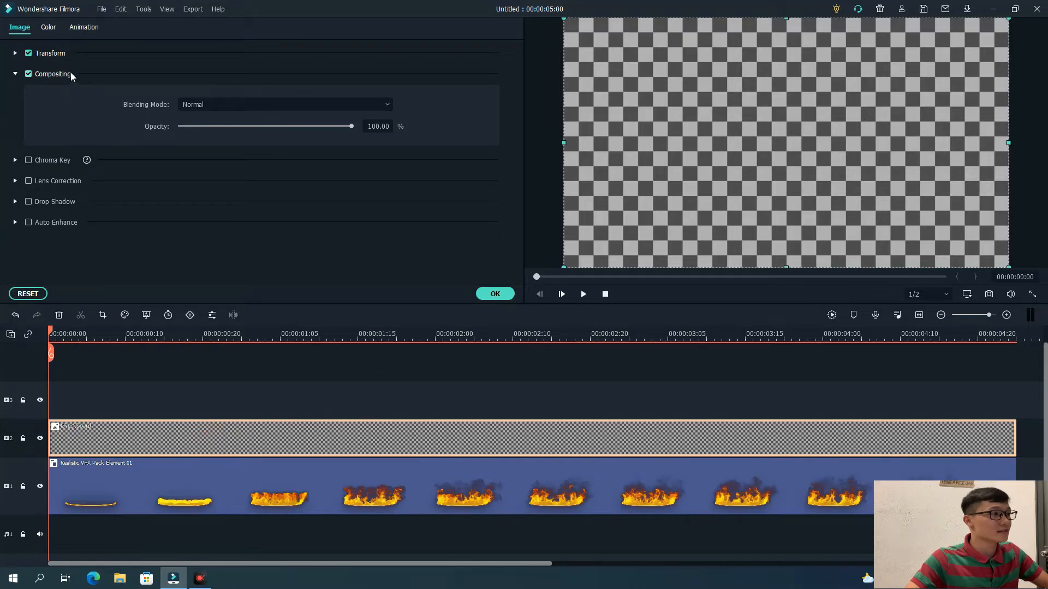
click(197, 103)
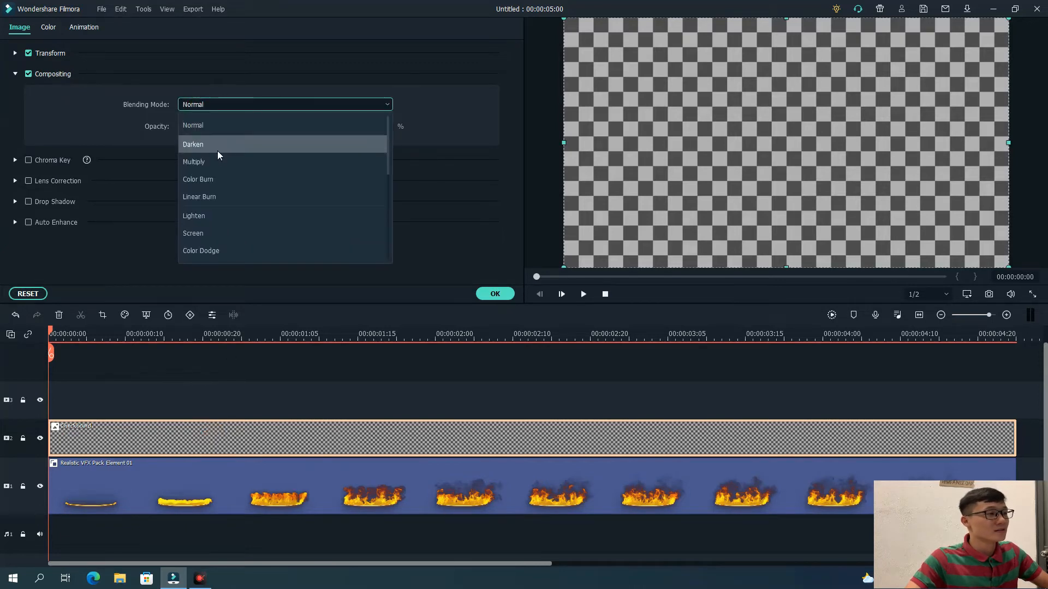
click(218, 162)
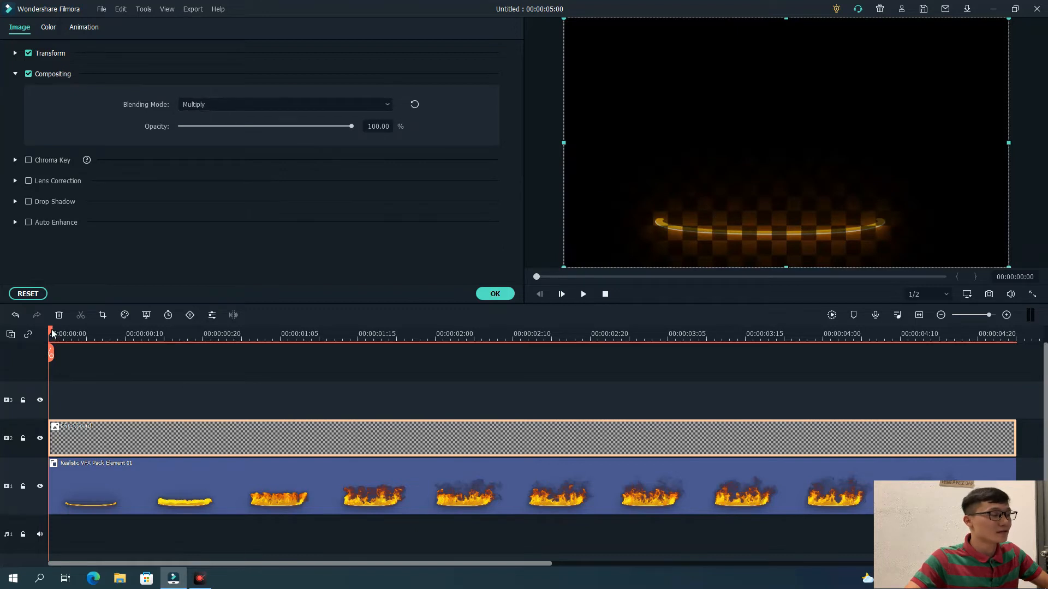
drag(51, 334, 587, 334)
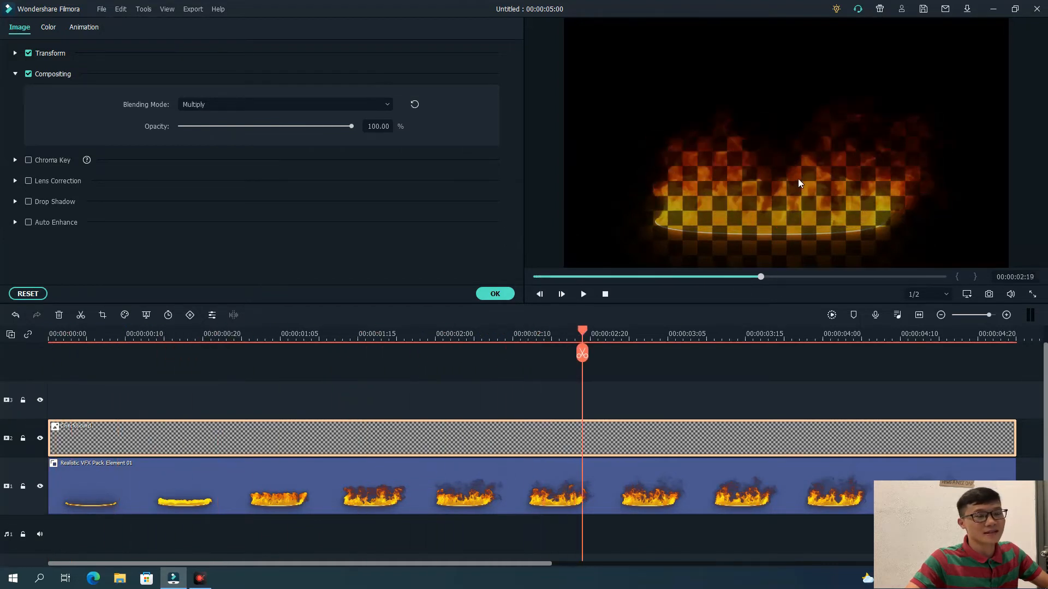
click(989, 295)
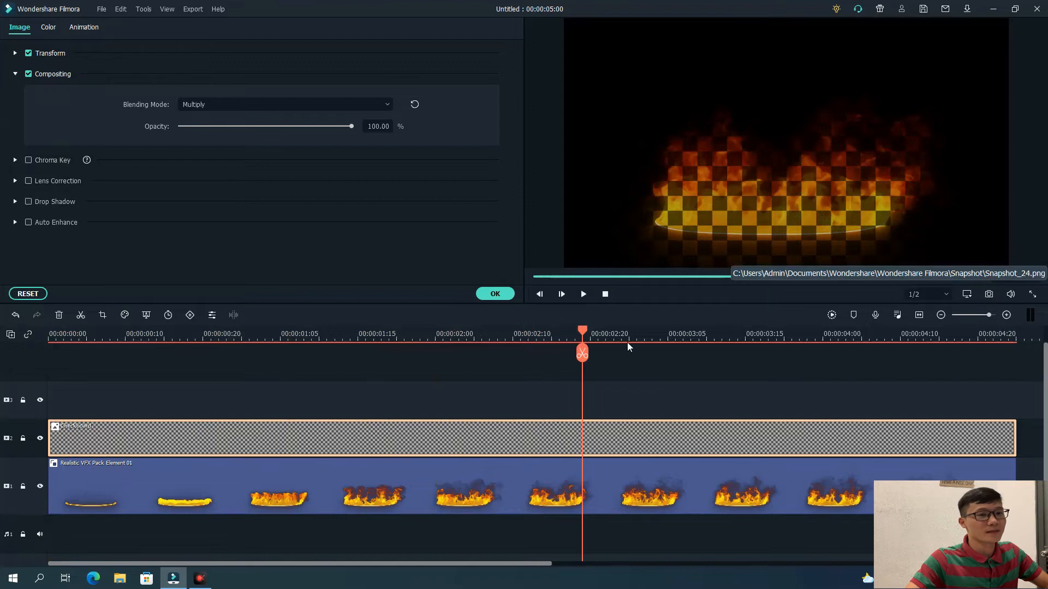
click(504, 296)
- Delete the fire element and the Checkboard clip so the timeline is empty
click(418, 480)
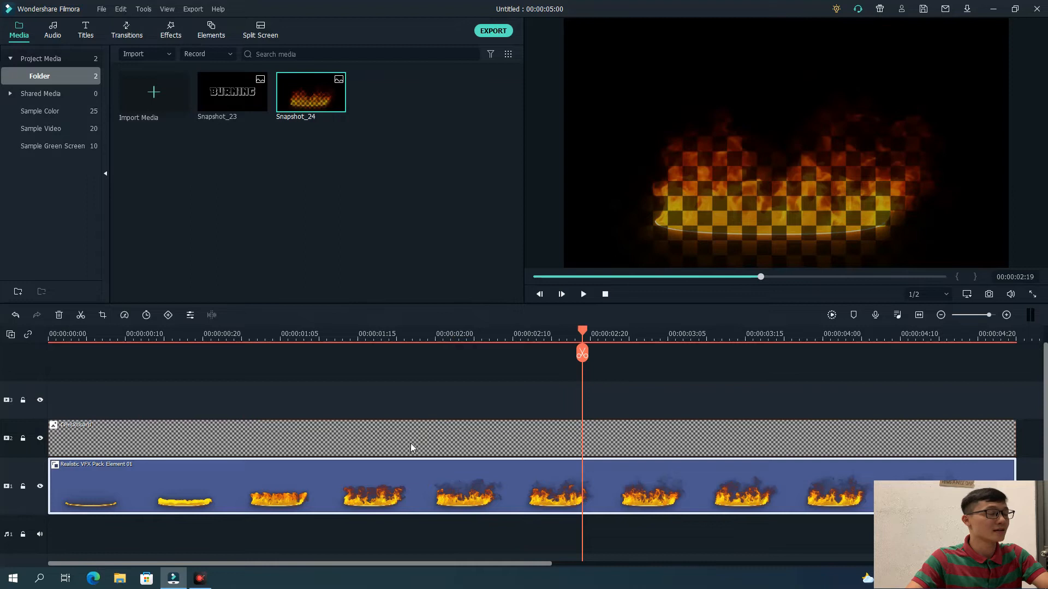
key(Delete)
click(393, 445)
key(Delete)
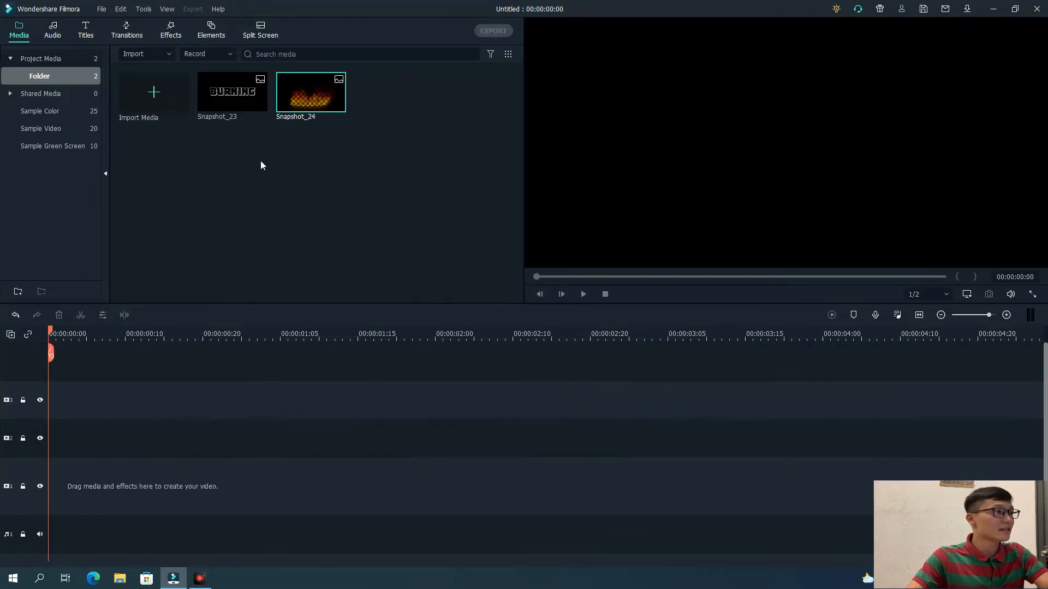
- Import the exported My Video file, place it on video track 1 and put Snapshot_24 on track 2 above it
click(175, 95)
double_click(129, 97)
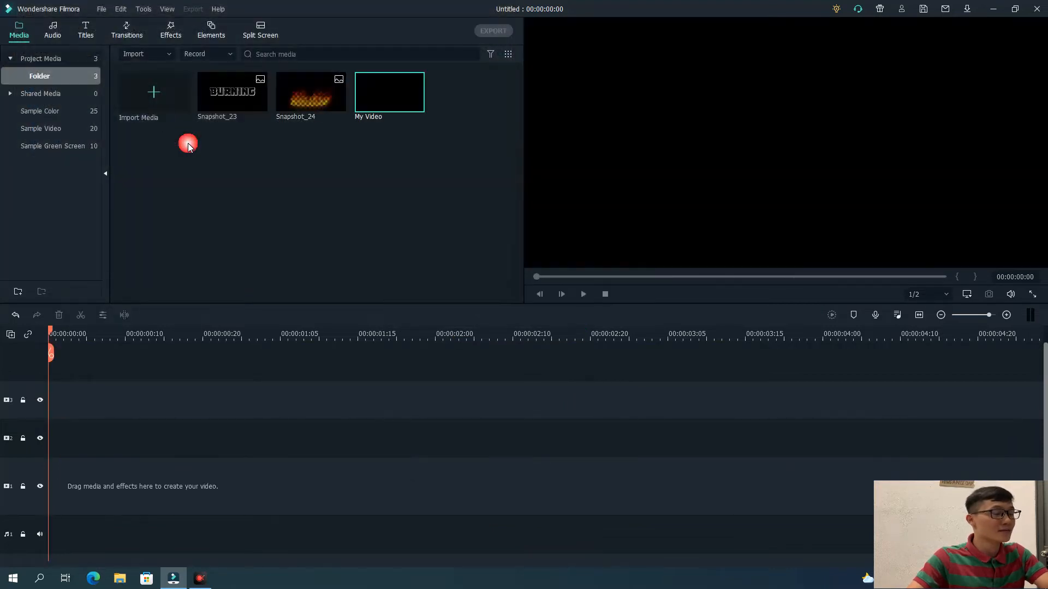
drag(386, 105, 39, 480)
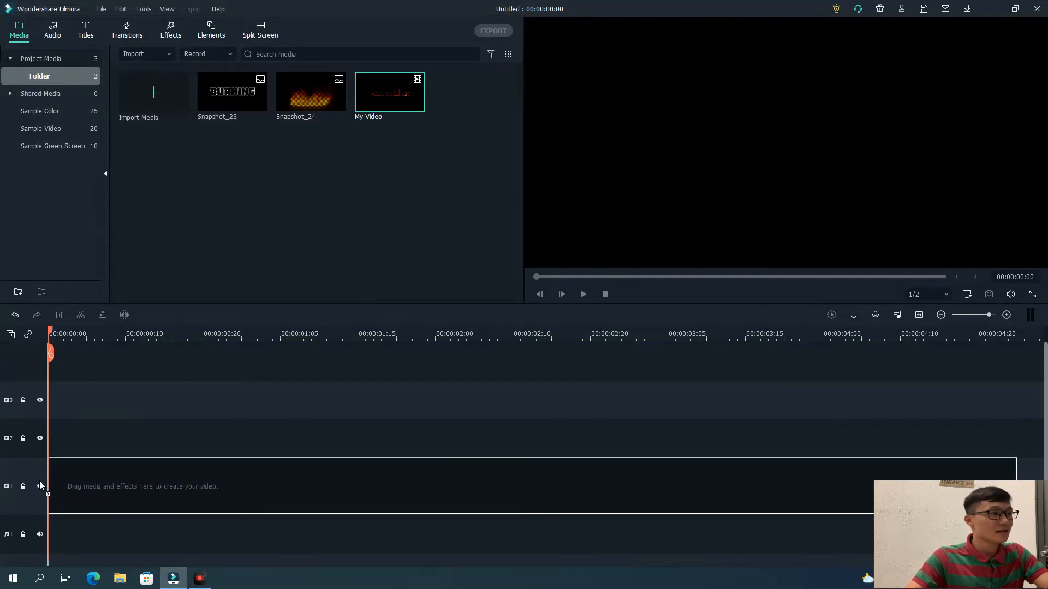
double_click(307, 93)
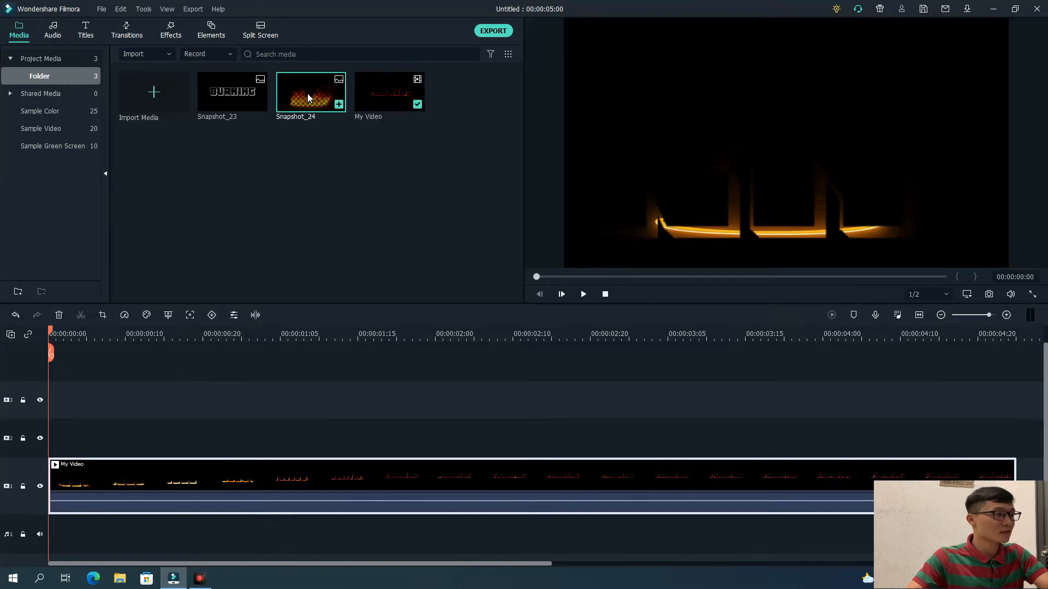
drag(306, 93, 90, 446)
click(447, 488)
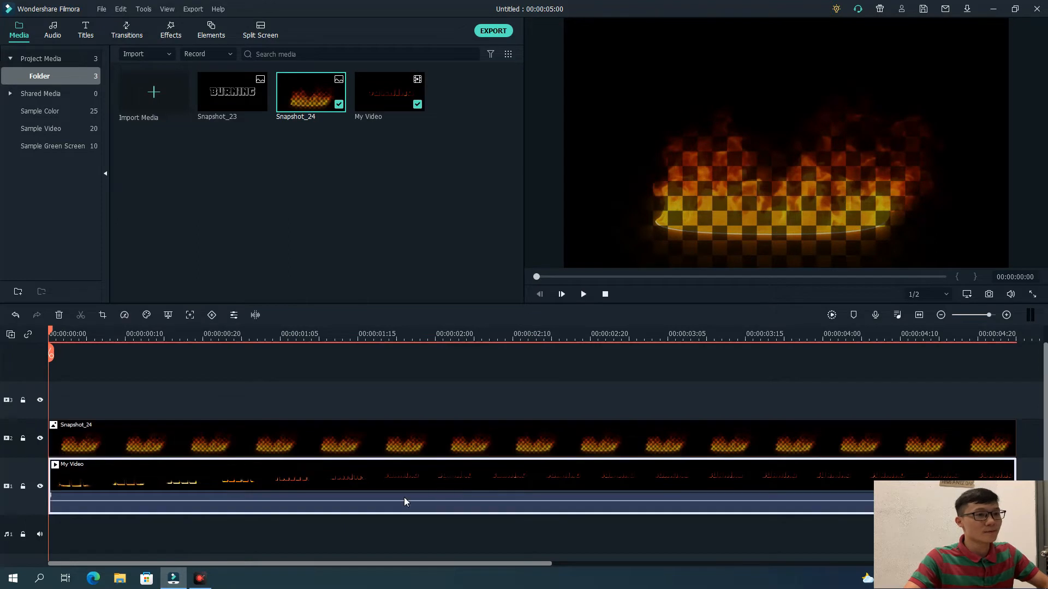
- Flatten the Snapshot_24 layer vertically into a thin fire strip and position it below the BURNING text
click(584, 294)
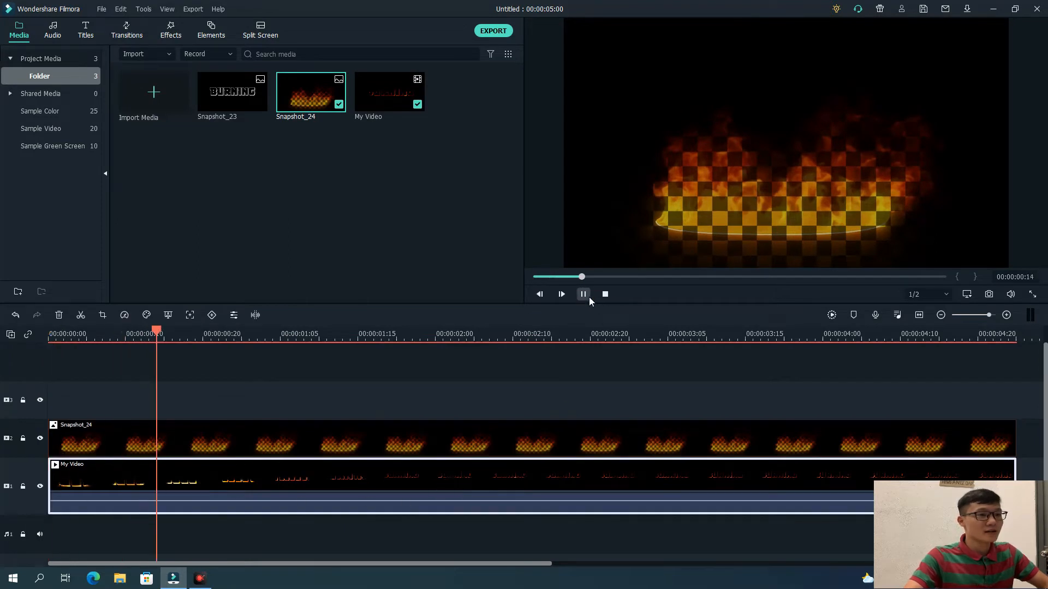
click(711, 193)
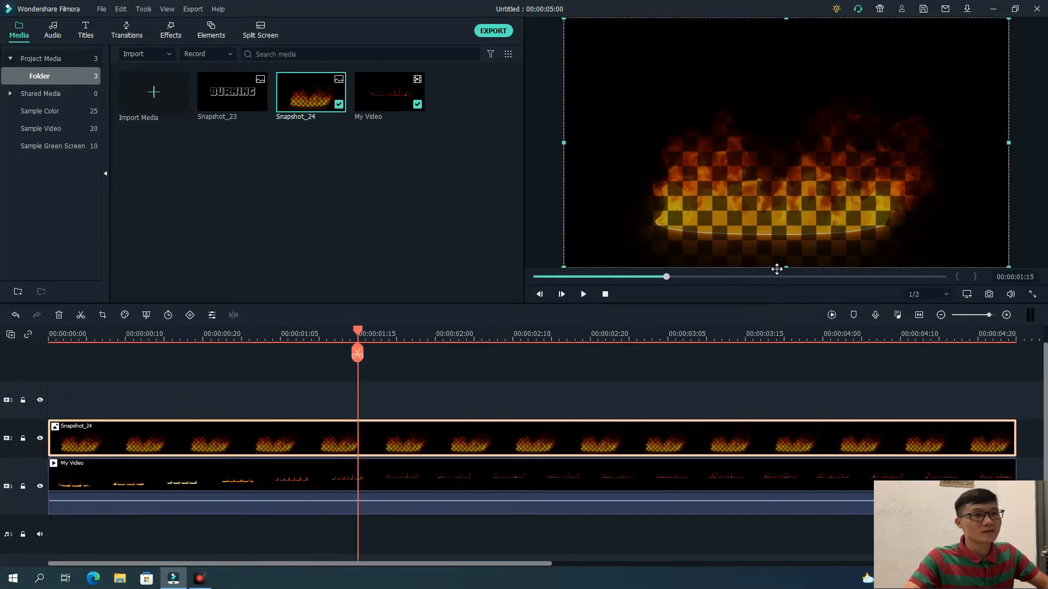
drag(790, 271, 789, 44)
drag(861, 48, 865, 207)
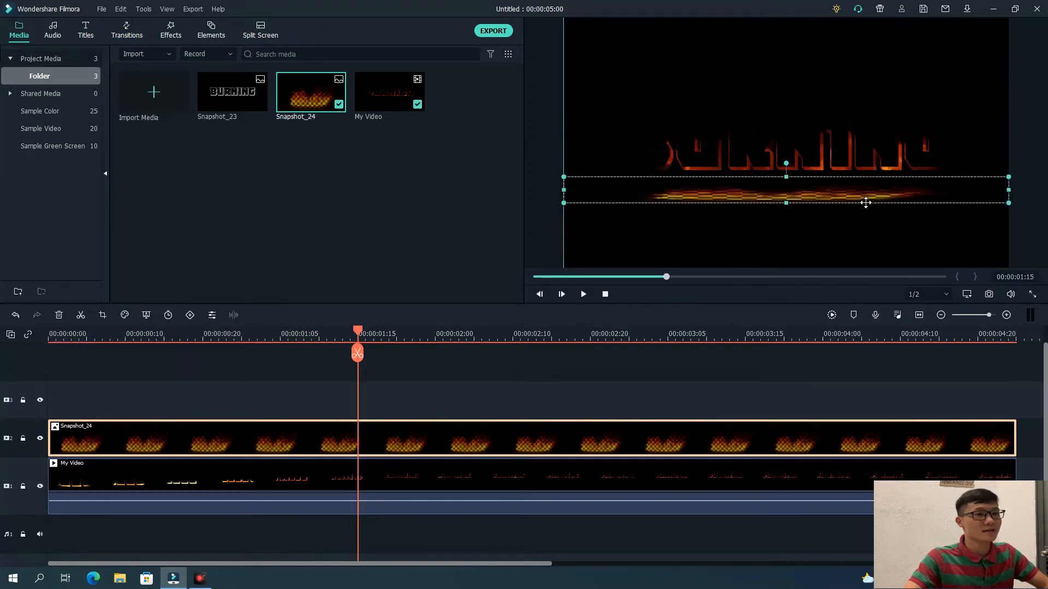
- Make the fire strip slightly taller and shift it up closer to the BURNING text, using the frame at 00:00:02:08
drag(359, 334, 497, 334)
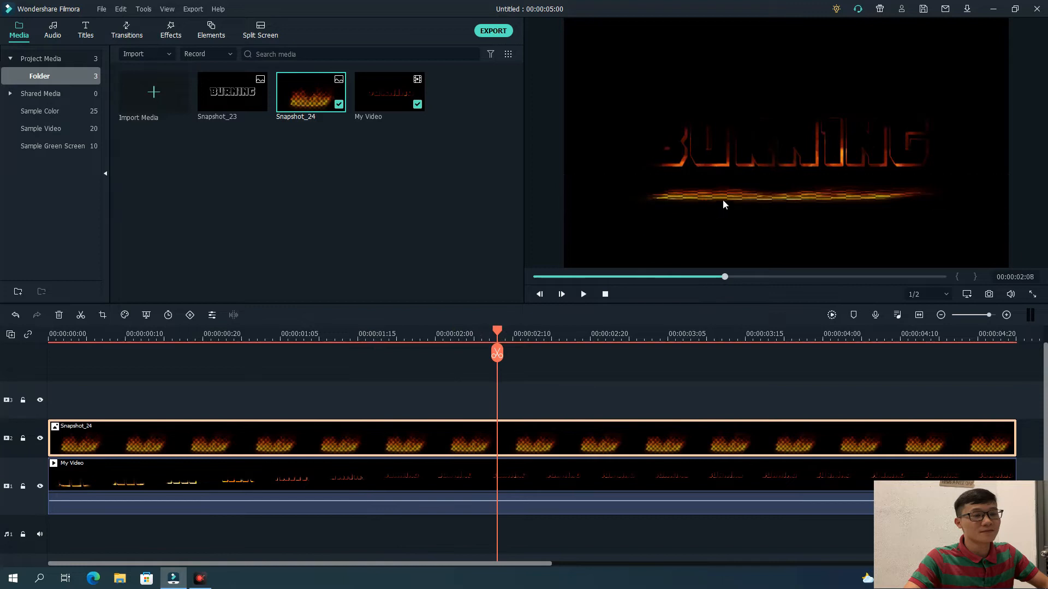
drag(742, 206, 786, 164)
click(791, 162)
click(784, 164)
click(789, 182)
click(786, 164)
click(766, 195)
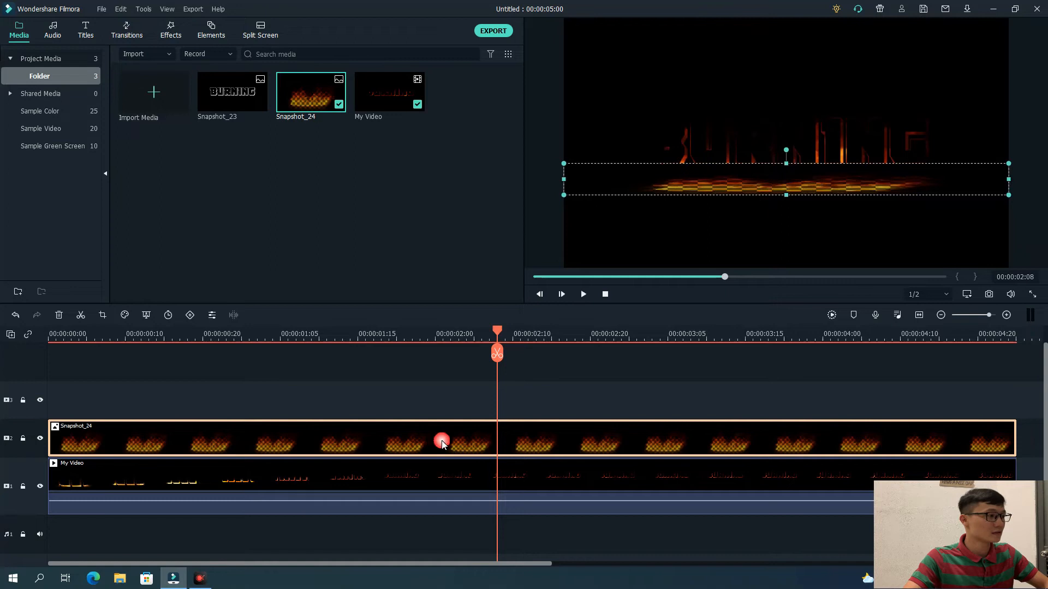
- Lock video tracks 1 and 2, paste a copy of Snapshot_24 on track 3 and remove the gap before it
click(23, 439)
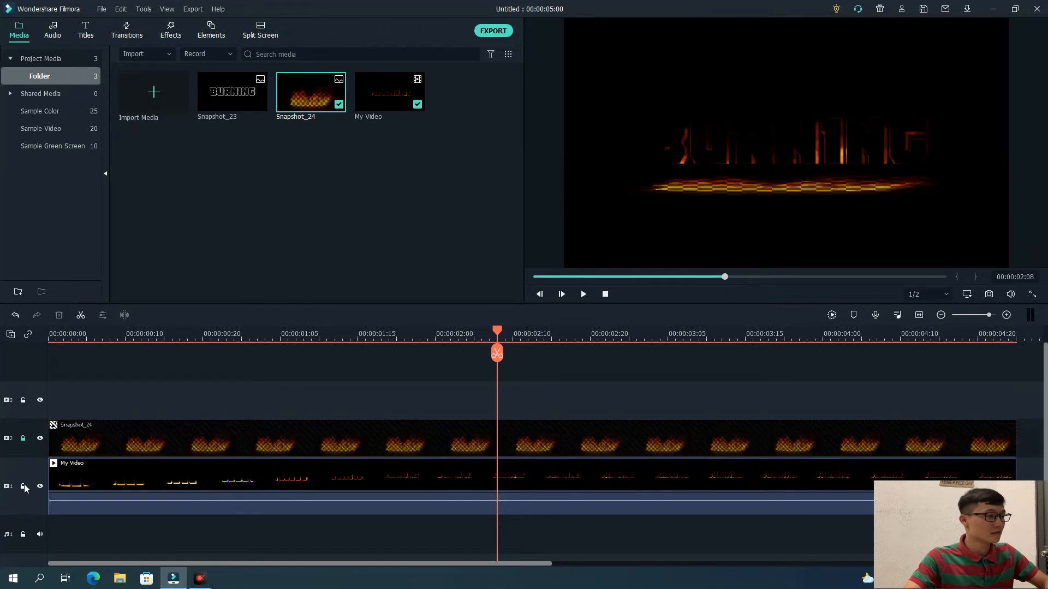
click(23, 487)
key(ctrl+v)
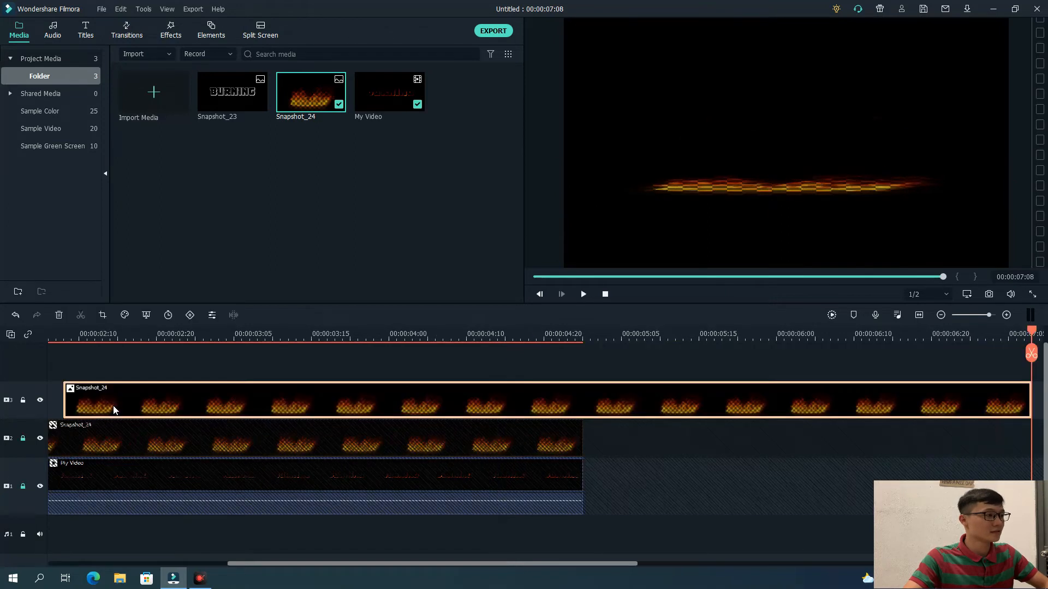
right_click(55, 402)
click(83, 430)
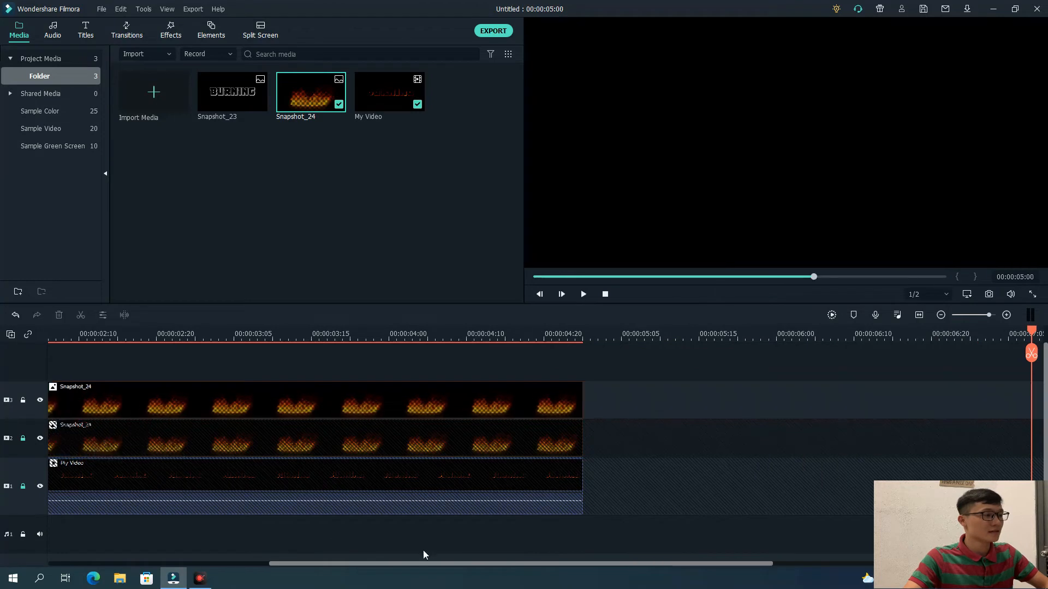
drag(389, 563, 167, 563)
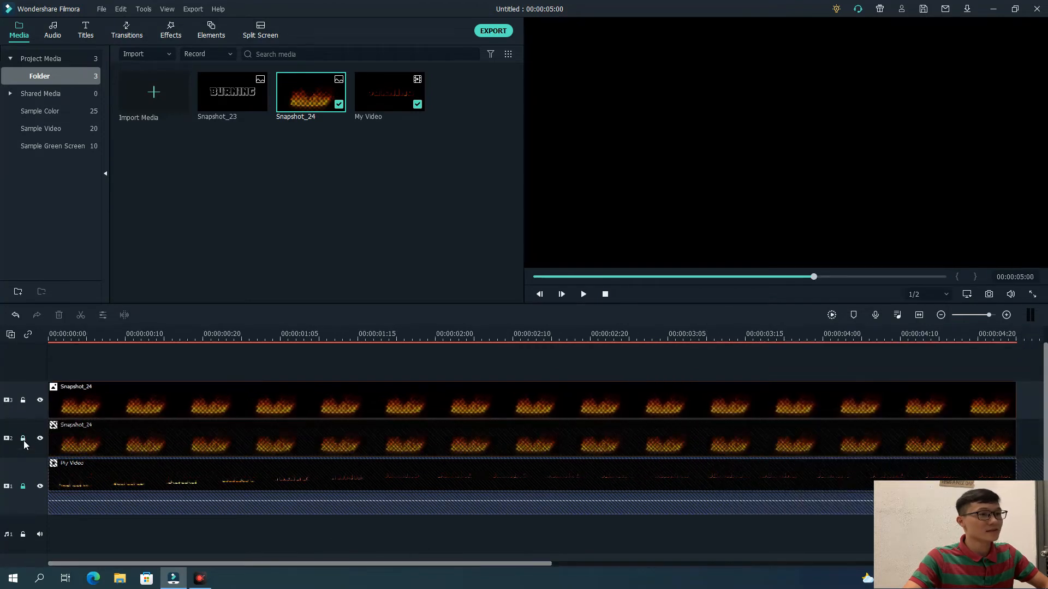
- Move the duplicated fire strip on track 3 above the BURNING text, using the frame at 00:00:02:09
double_click(136, 404)
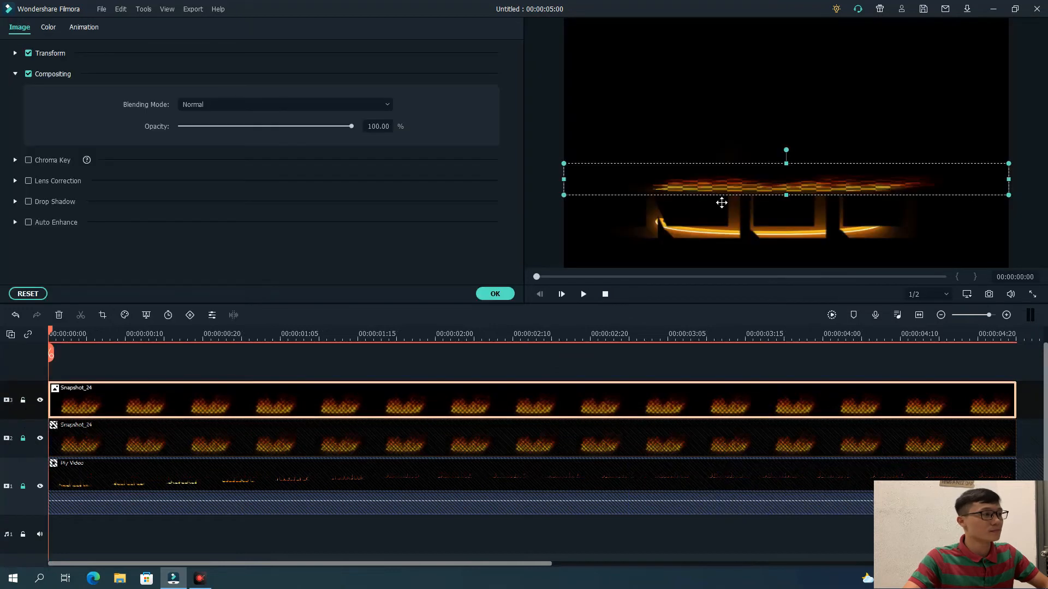
drag(49, 334, 504, 334)
drag(748, 194, 745, 102)
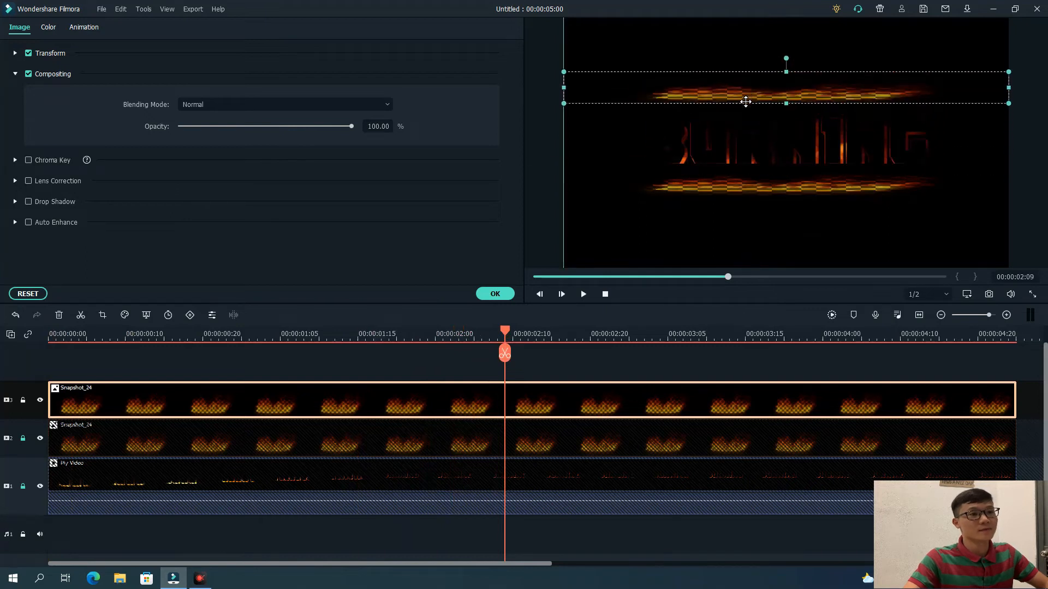
- Rotate the upper fire strip upside down, stretch it slightly taller and confirm the changes
drag(504, 334, 568, 334)
click(717, 96)
drag(782, 58, 795, 209)
drag(785, 103, 786, 112)
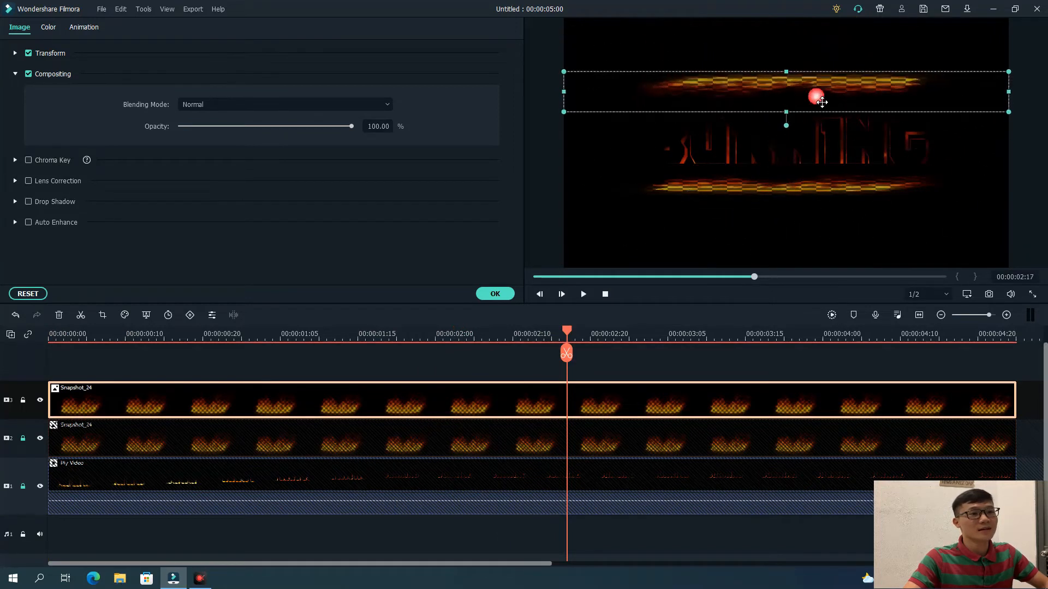
click(649, 180)
click(496, 295)
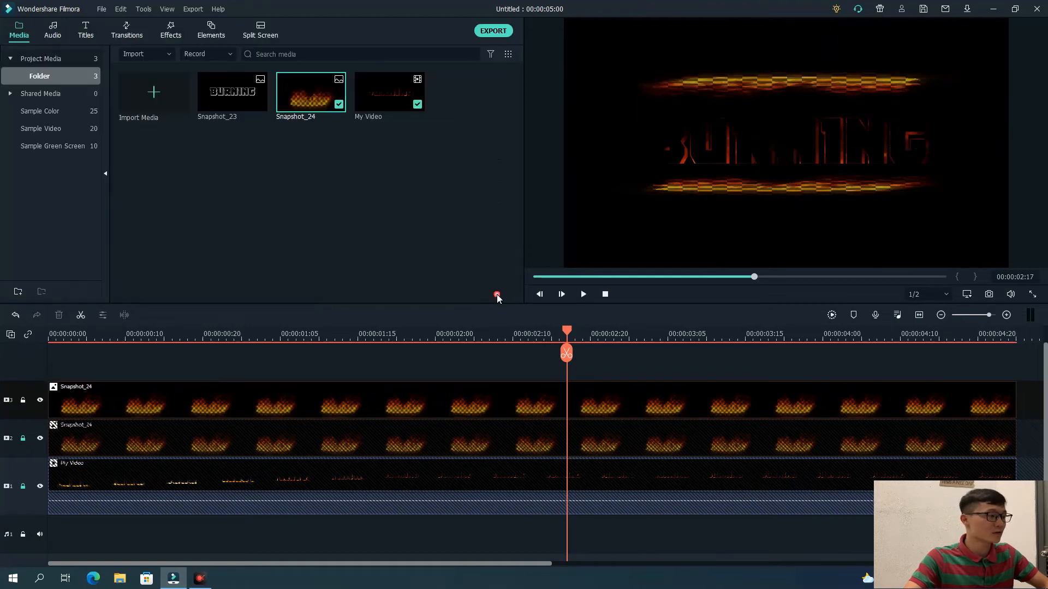
- Lock video track 3 and unlock track 2 so the lower fire strip can be edited
click(22, 400)
click(23, 438)
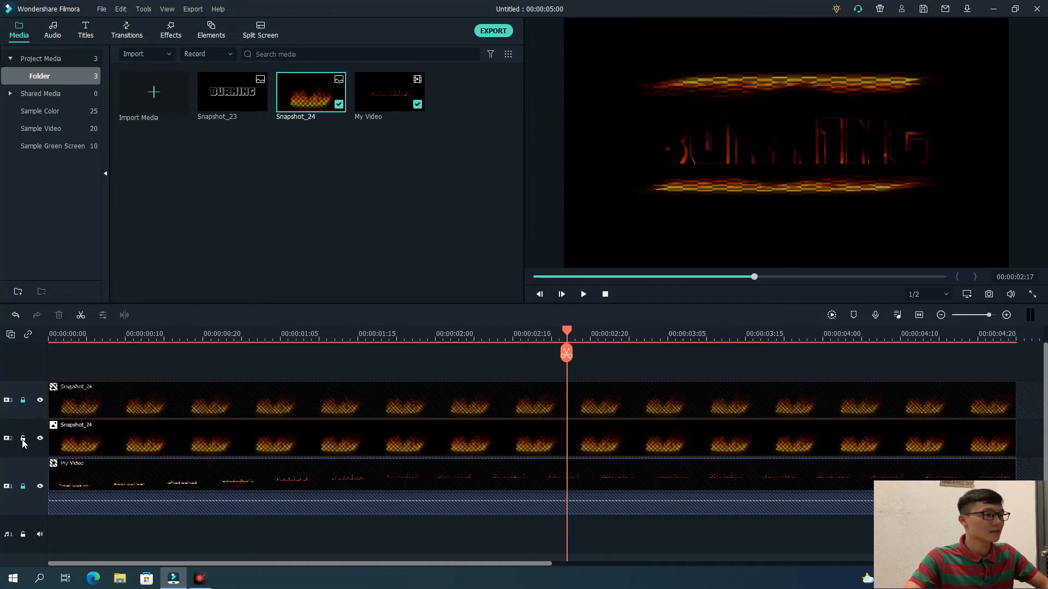
drag(554, 338, 435, 356)
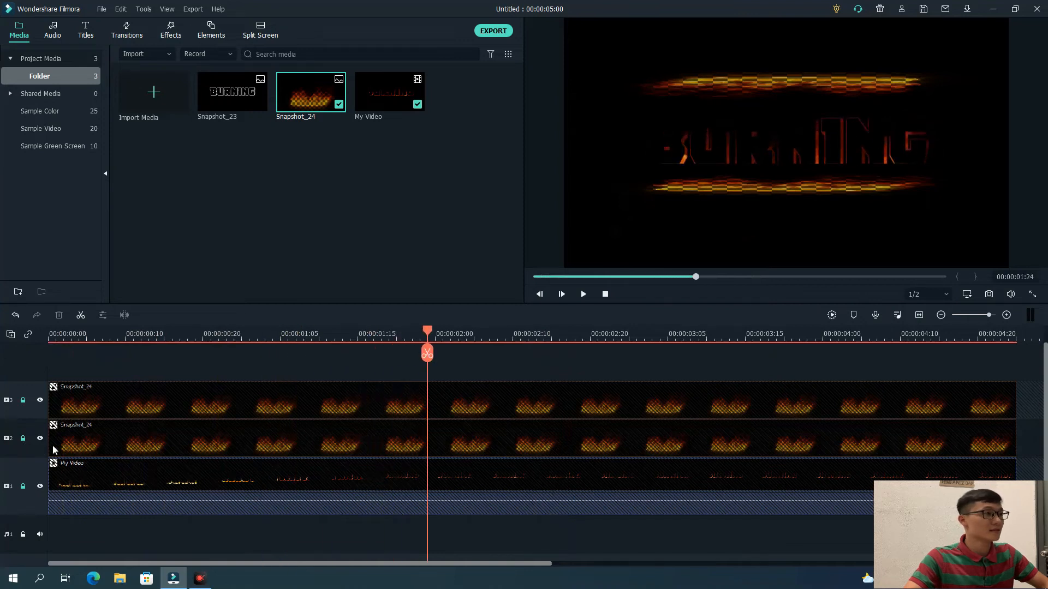
- Add a custom animation keyframe at the clip start of the lower strip and move it out of frame to X 815.8, Y 7.0
double_click(146, 432)
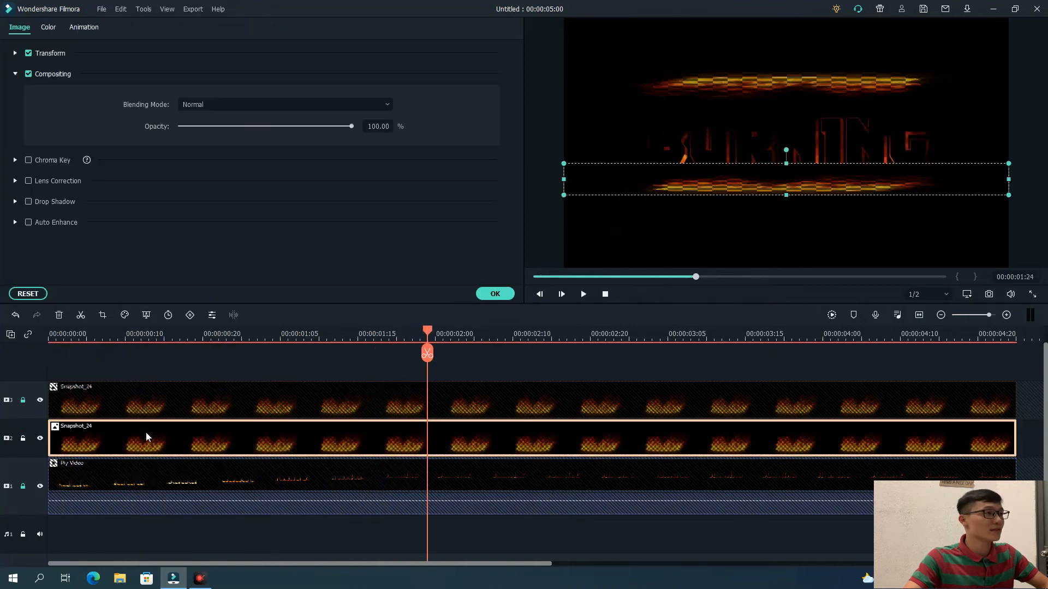
click(77, 28)
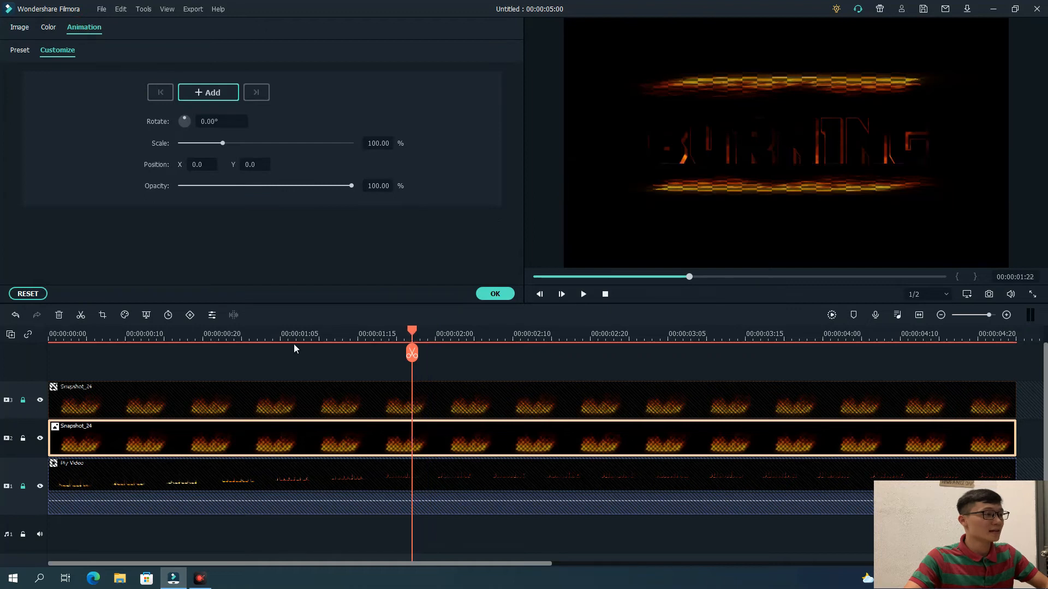
click(47, 348)
click(205, 92)
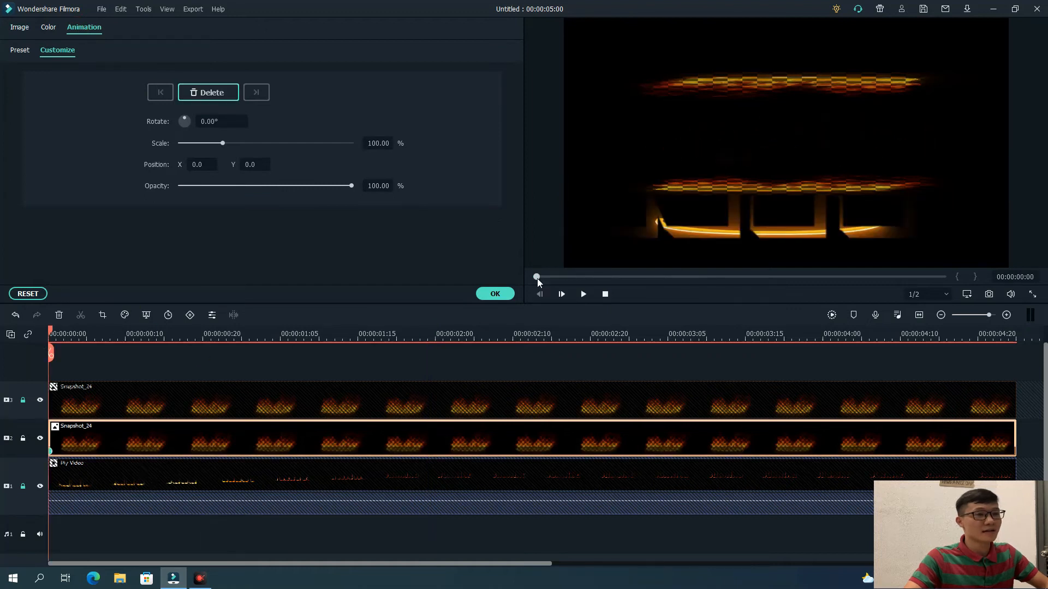
click(689, 191)
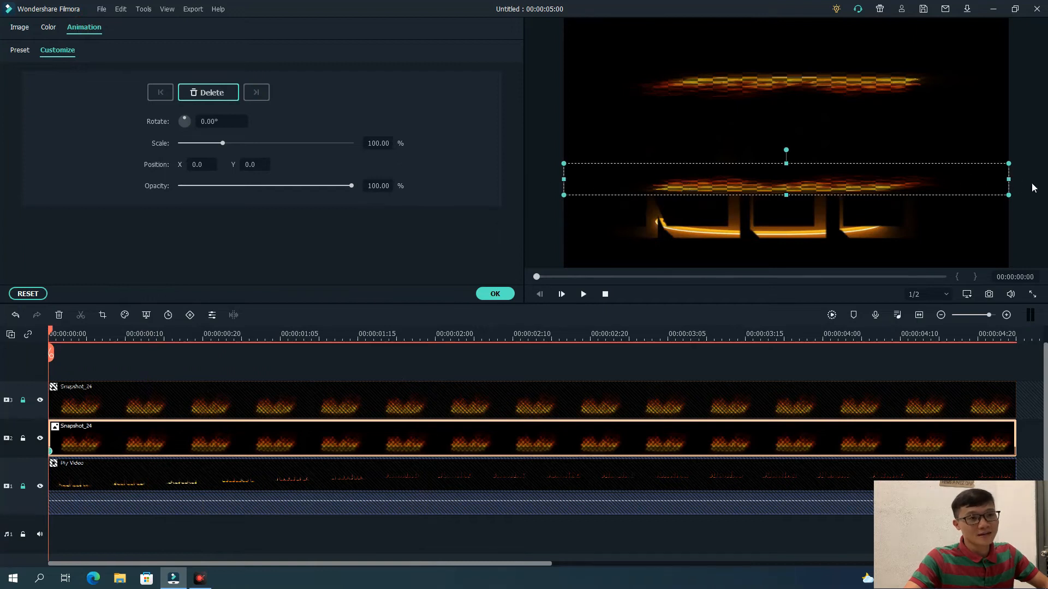
drag(711, 193, 1047, 194)
drag(961, 188, 1031, 183)
- At 00:00:01:21, move the lower strip back under the text to X 0.0, Y 2.0 as a second keyframe and confirm
drag(51, 353, 412, 352)
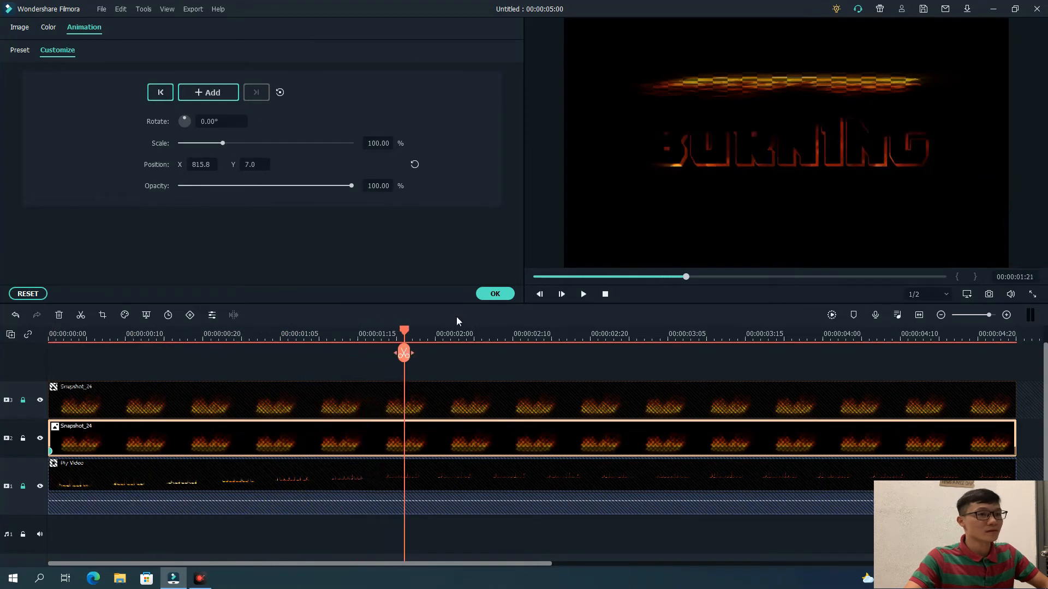
click(294, 428)
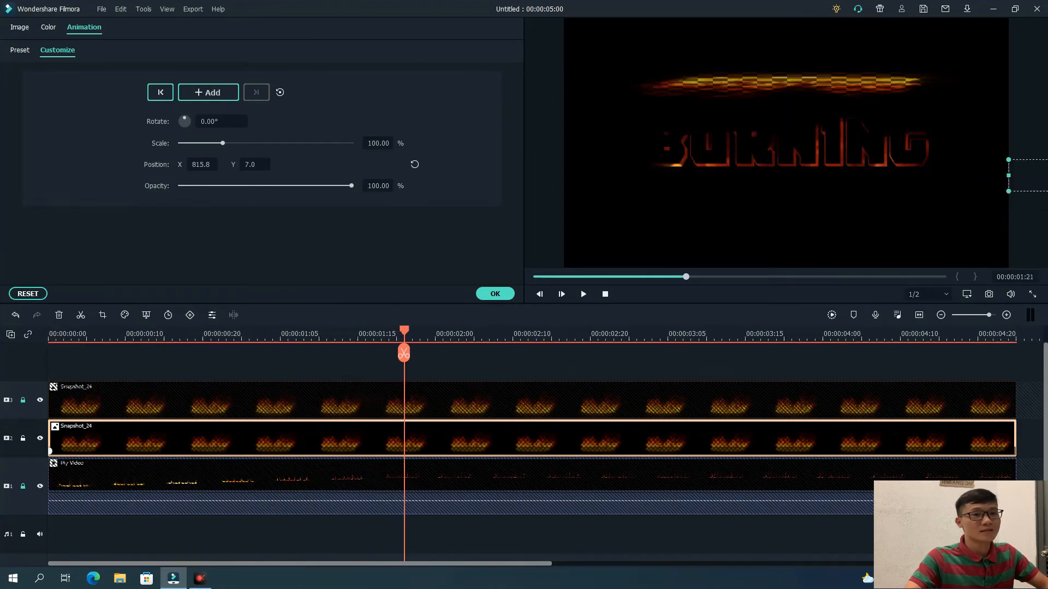
drag(1028, 182, 576, 184)
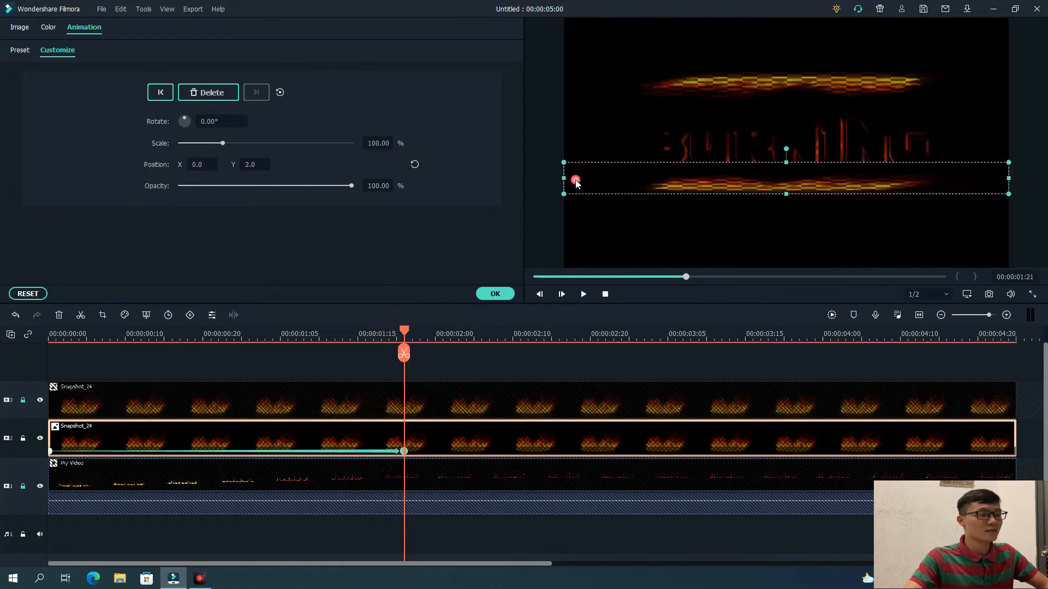
click(489, 294)
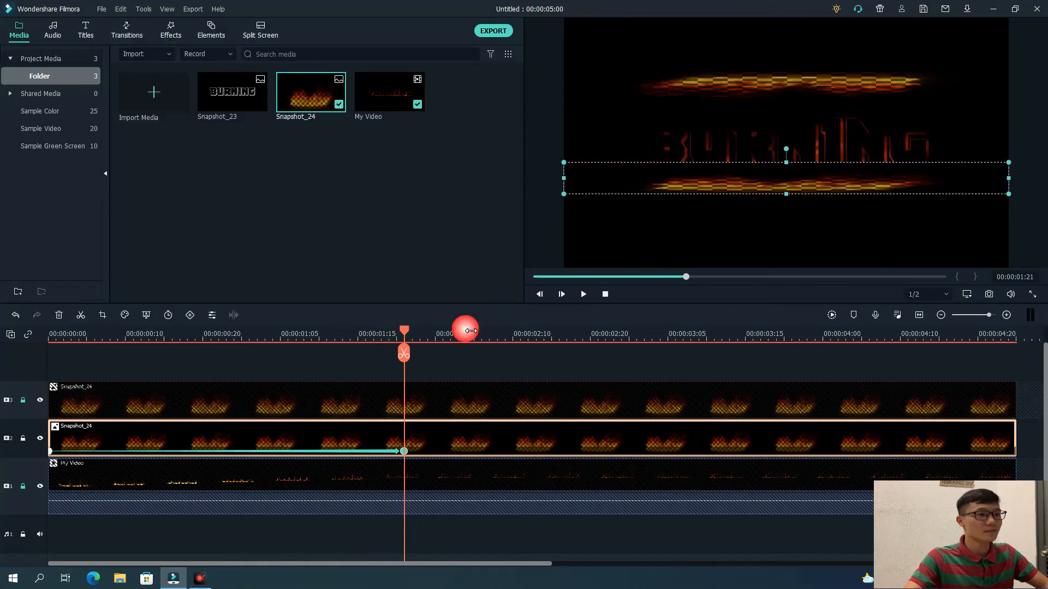
- Play the timeline from the beginning to check the lower strip's slide-in animation
drag(402, 335, 49, 333)
click(582, 296)
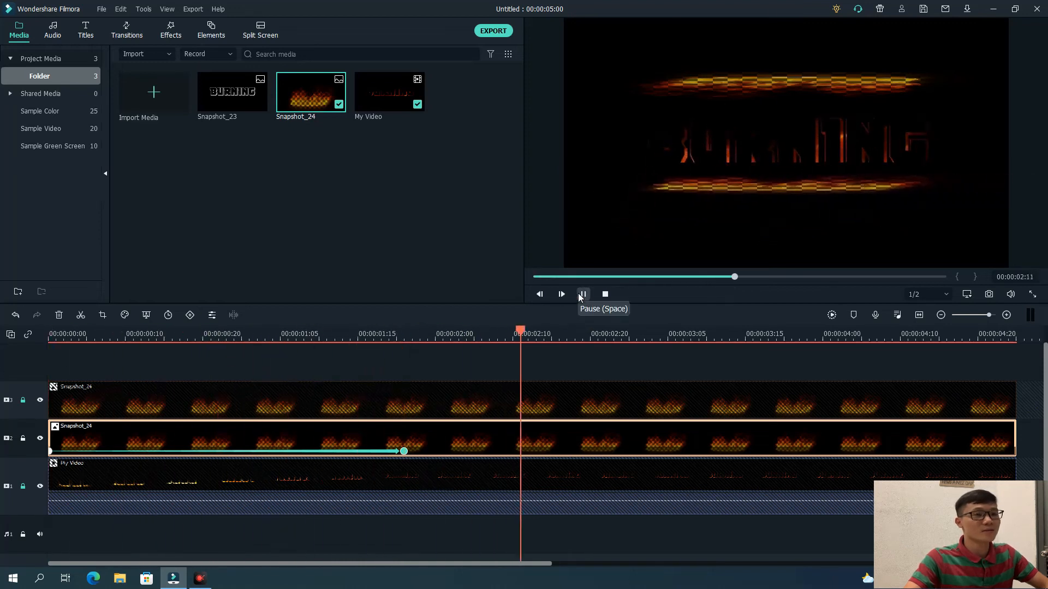
- Unlock video track 3 and add a custom animation keyframe at the clip start that moves the upper strip out of frame to X -816.9, Y -6.0
click(644, 267)
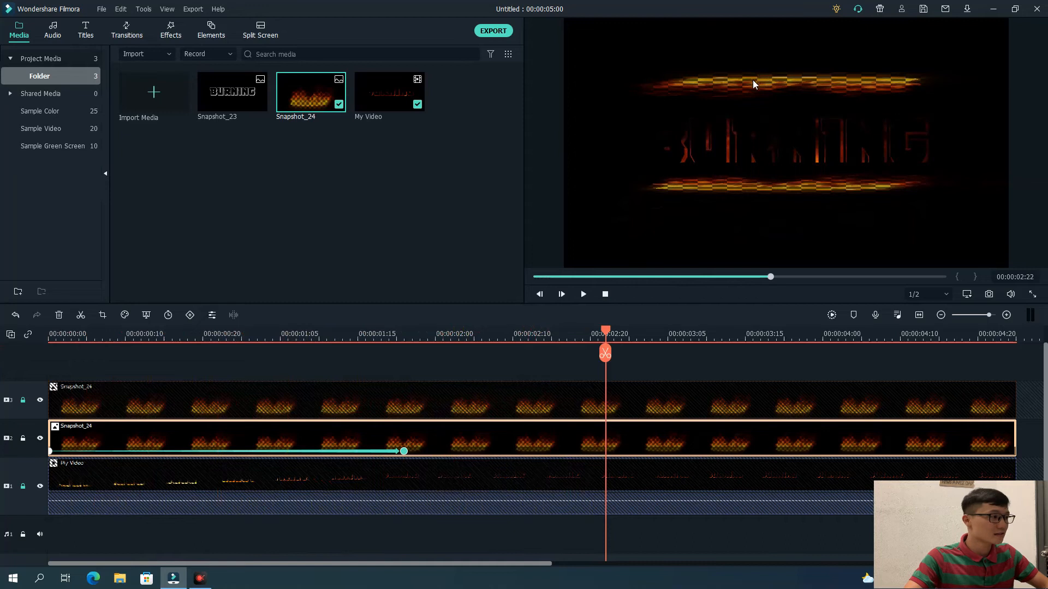
drag(602, 335, 51, 335)
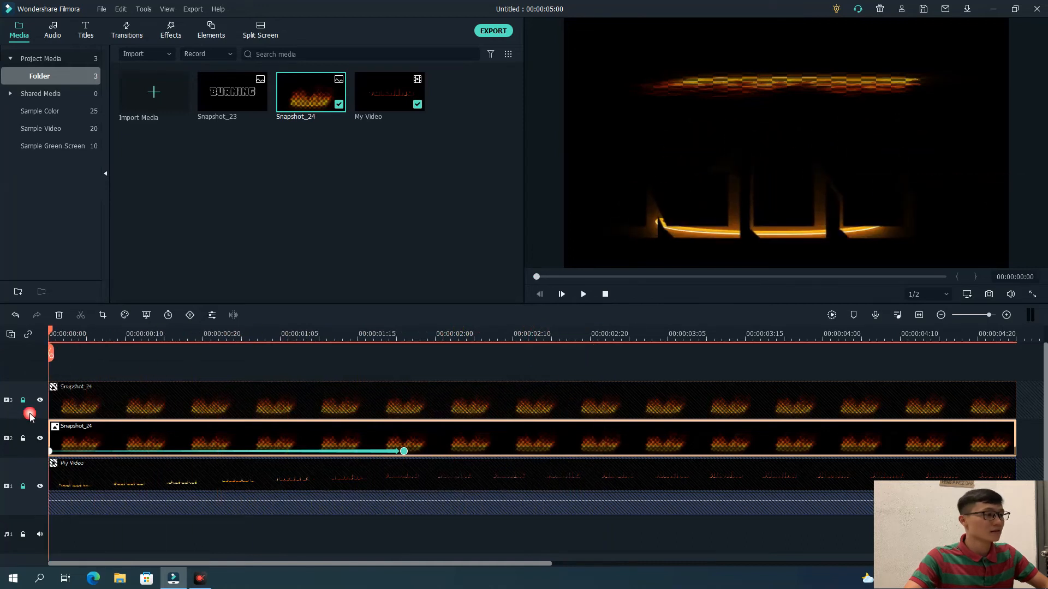
click(23, 438)
click(24, 437)
double_click(106, 394)
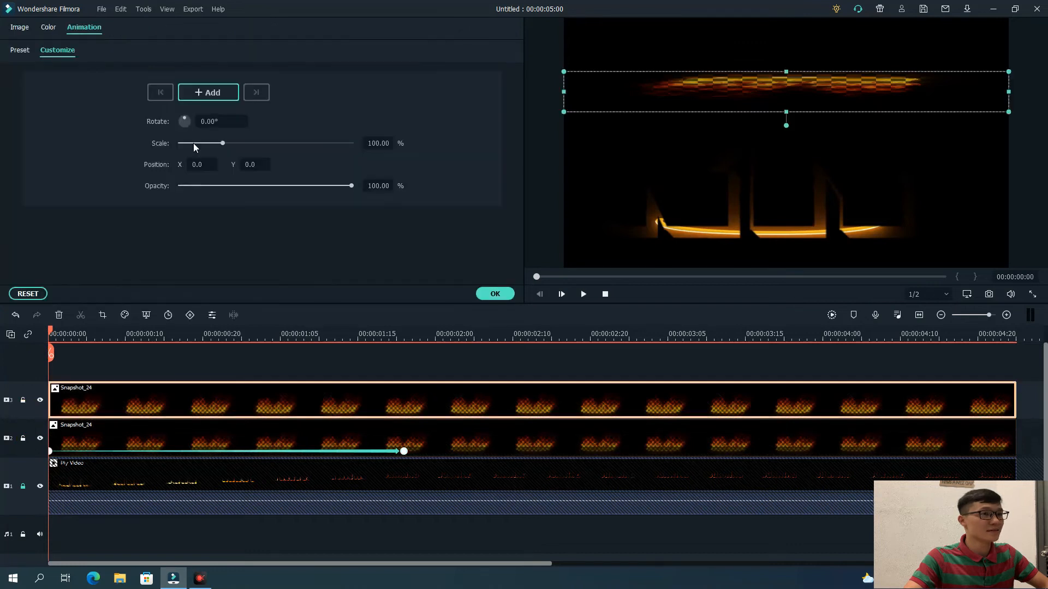
click(205, 94)
drag(872, 85, 530, 96)
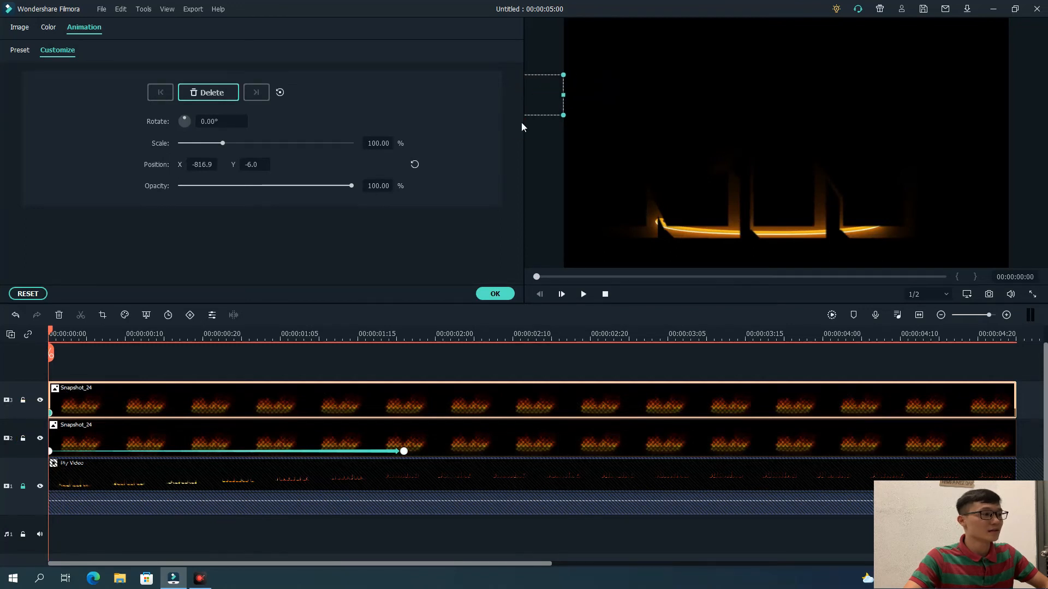
- At 00:00:01:21, move the upper strip back above the text as a second keyframe and confirm the animation
drag(57, 331, 405, 336)
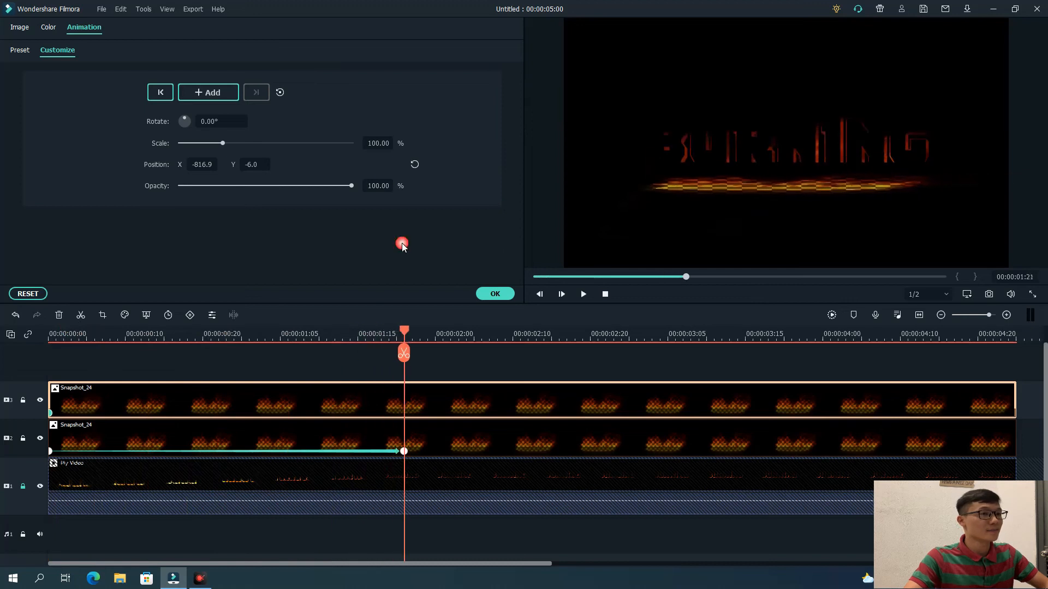
mouse_move(571, 108)
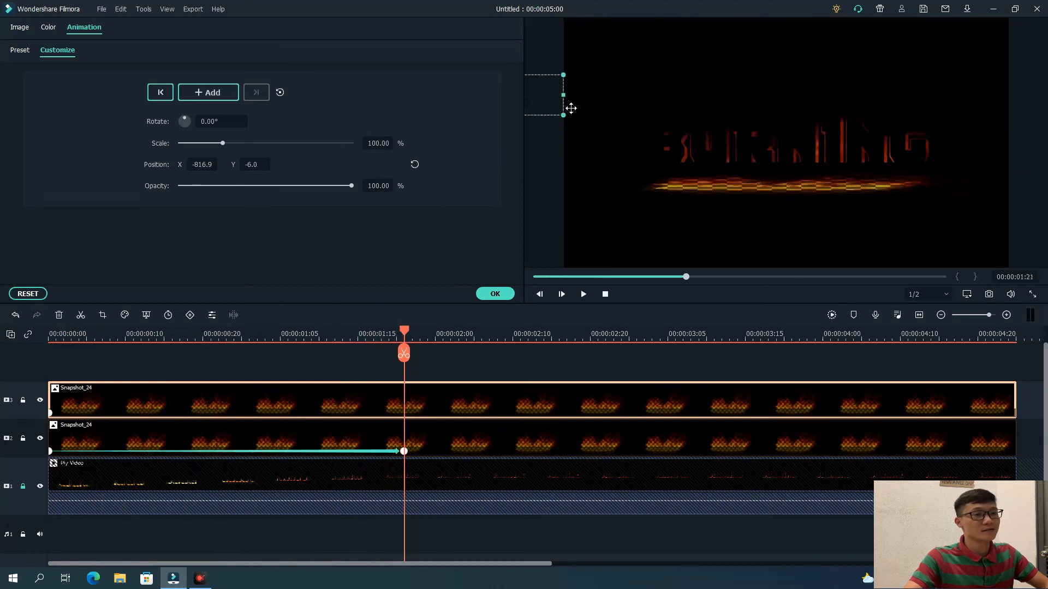
drag(550, 102, 992, 103)
click(495, 294)
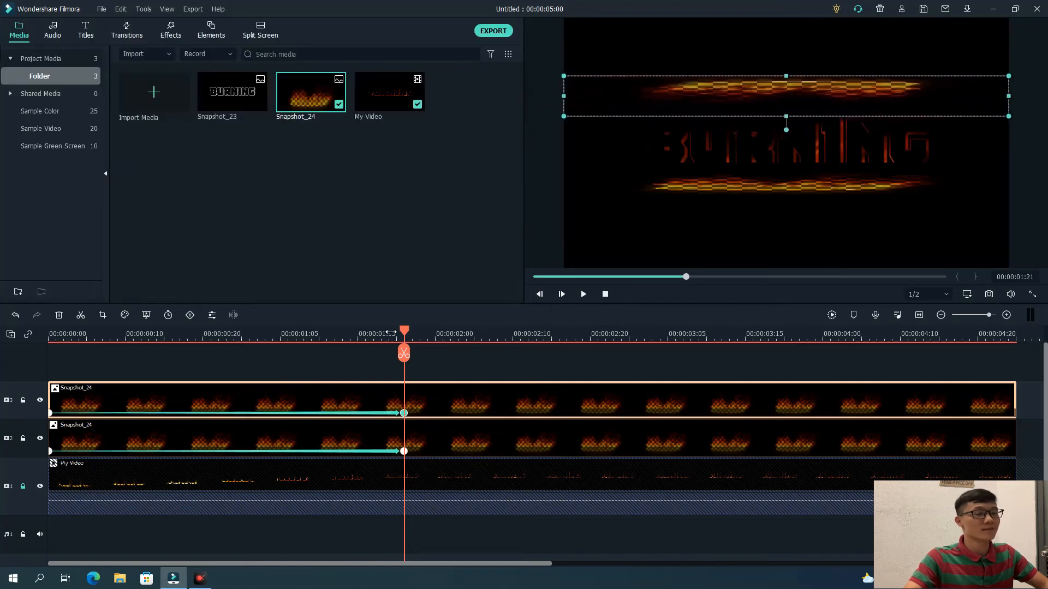
- Play the timeline from the beginning to check both strips sliding in around the text
key(Home)
click(581, 298)
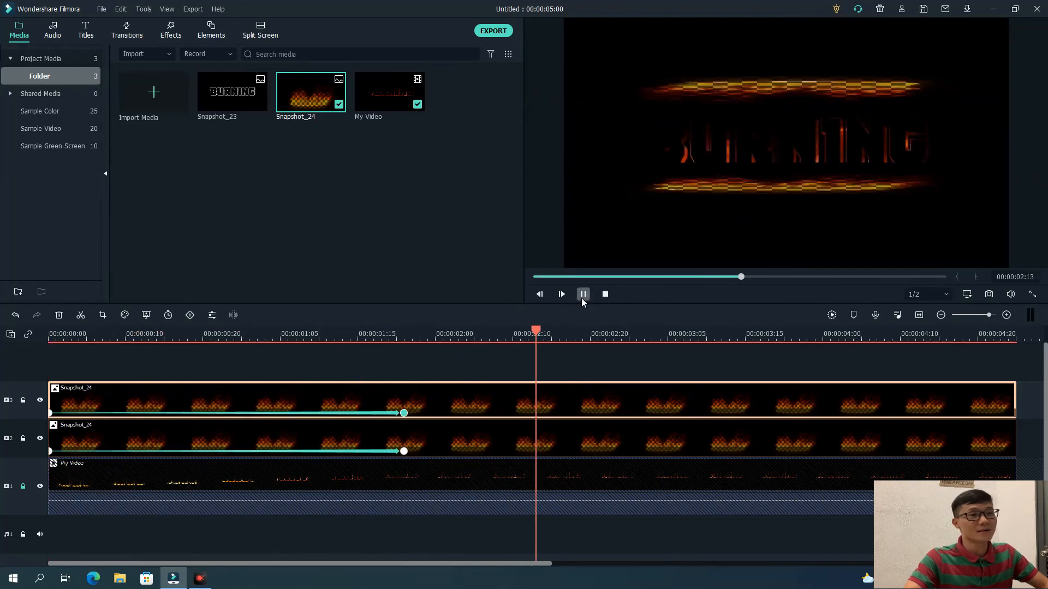
click(582, 299)
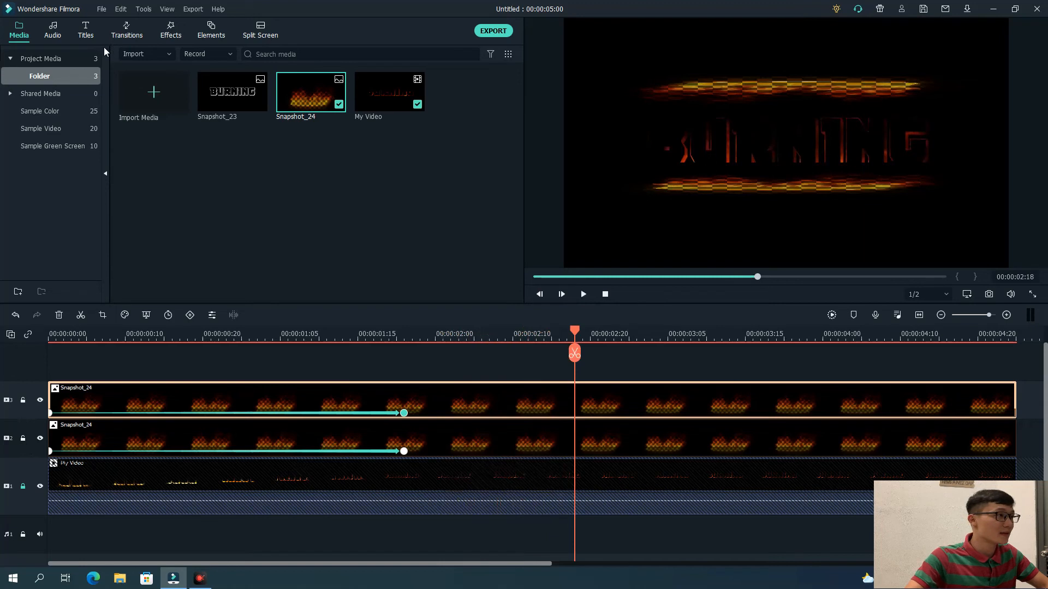
- Add the Epic Sci fi Trailer music at the start of audio track 1 and trim it to the 5-second video length
click(85, 34)
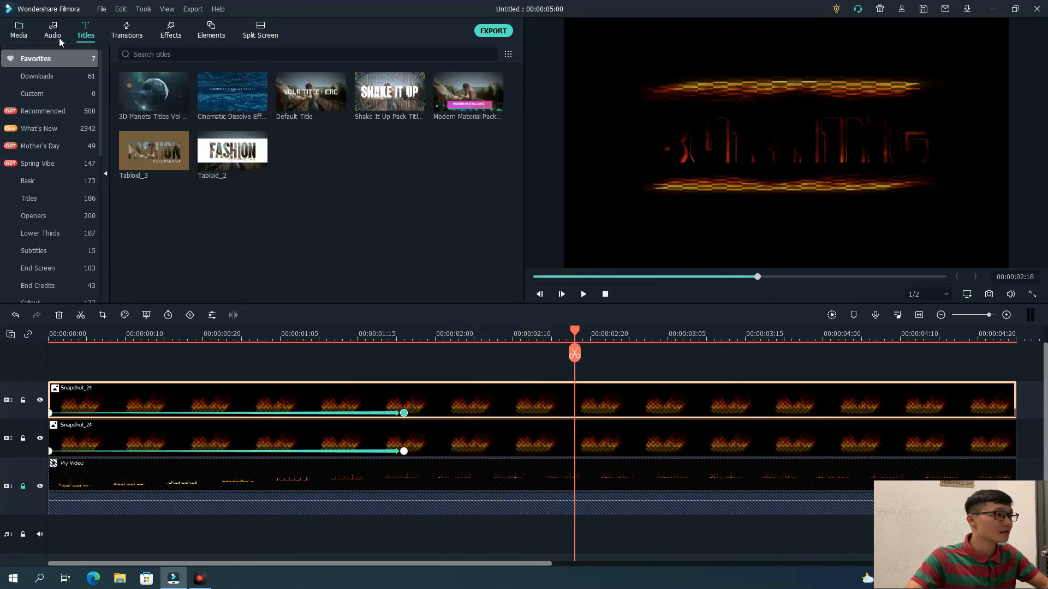
click(57, 36)
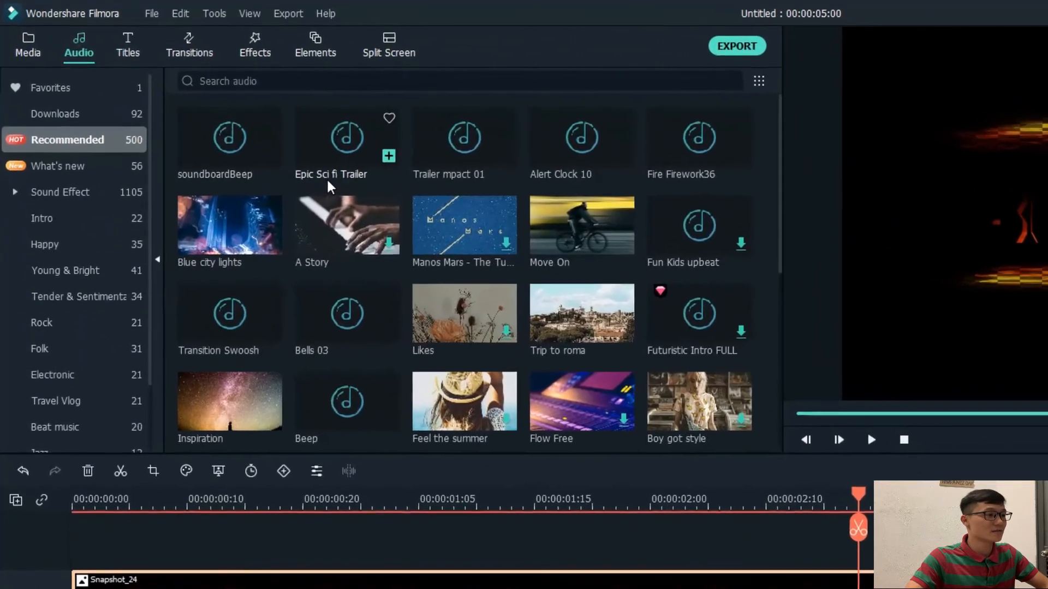
drag(401, 172, 82, 513)
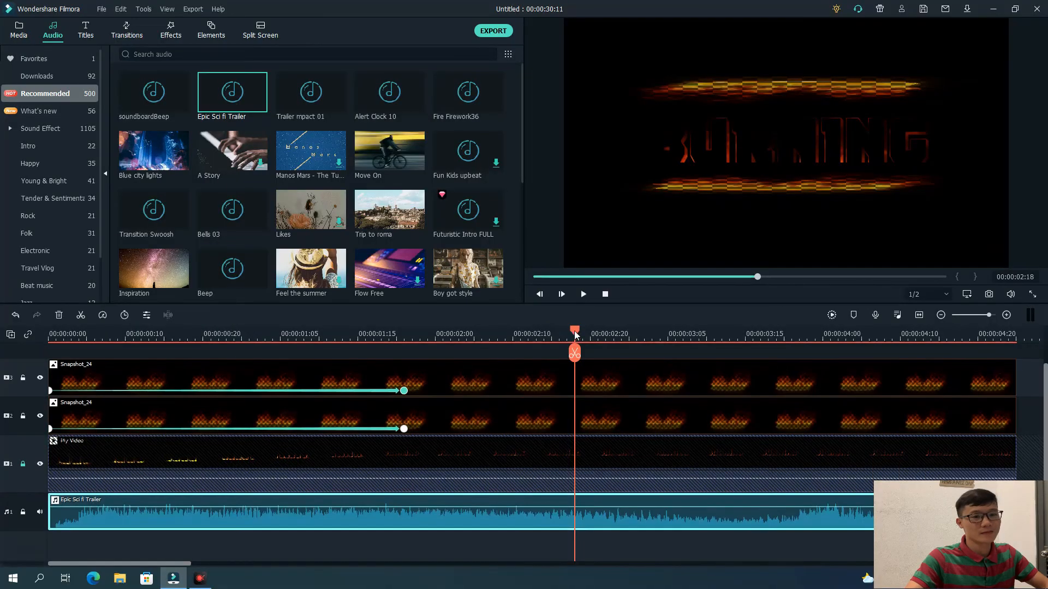
drag(575, 334, 896, 365)
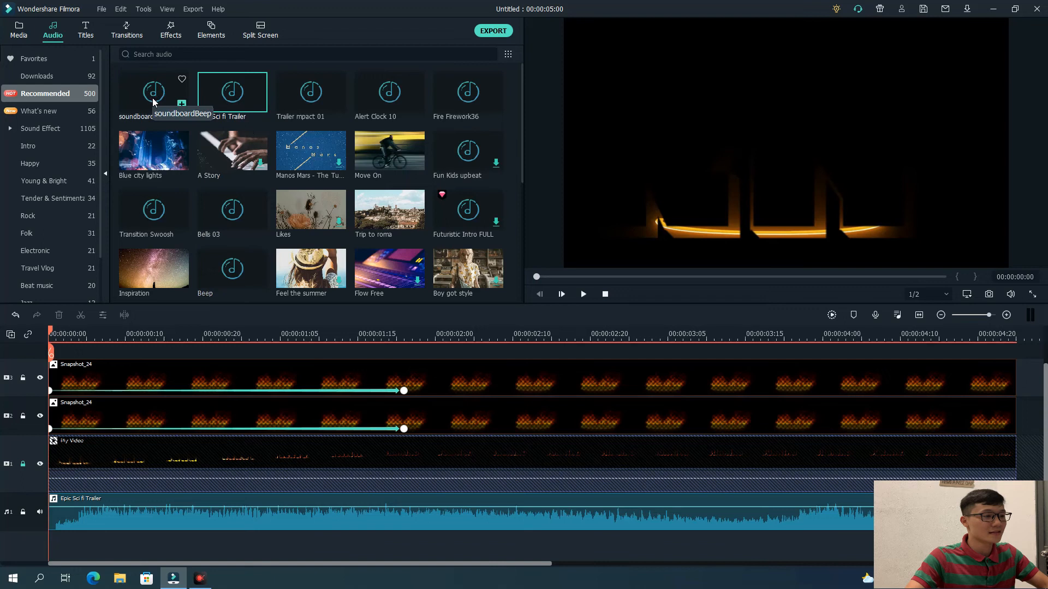
- Place the soundboardBeep sound on audio track 2 near the end of the strips' slide-in and preview its timing
drag(152, 102, 378, 522)
click(600, 295)
click(585, 296)
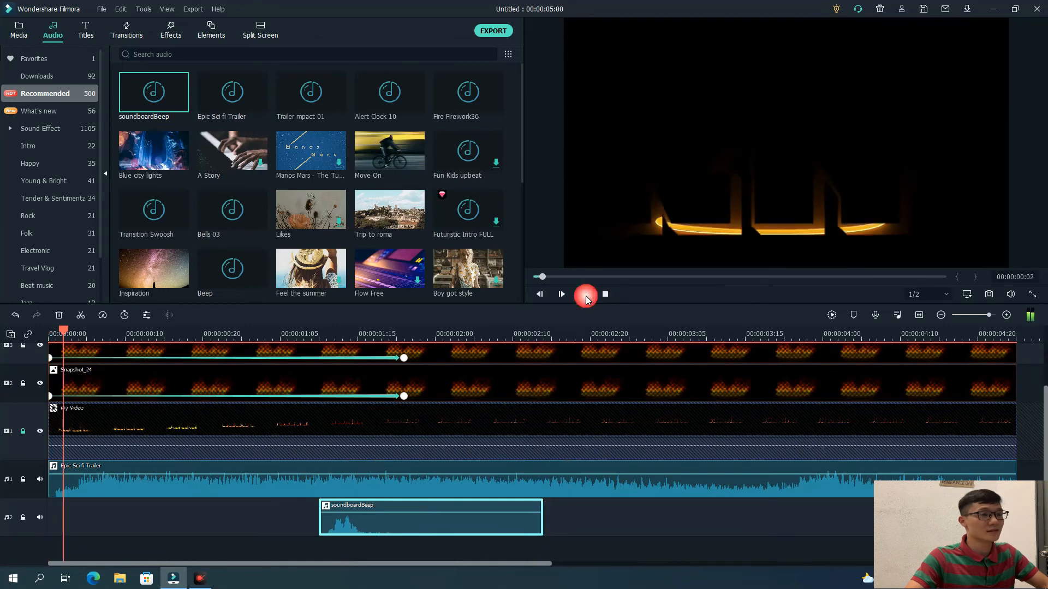
click(585, 295)
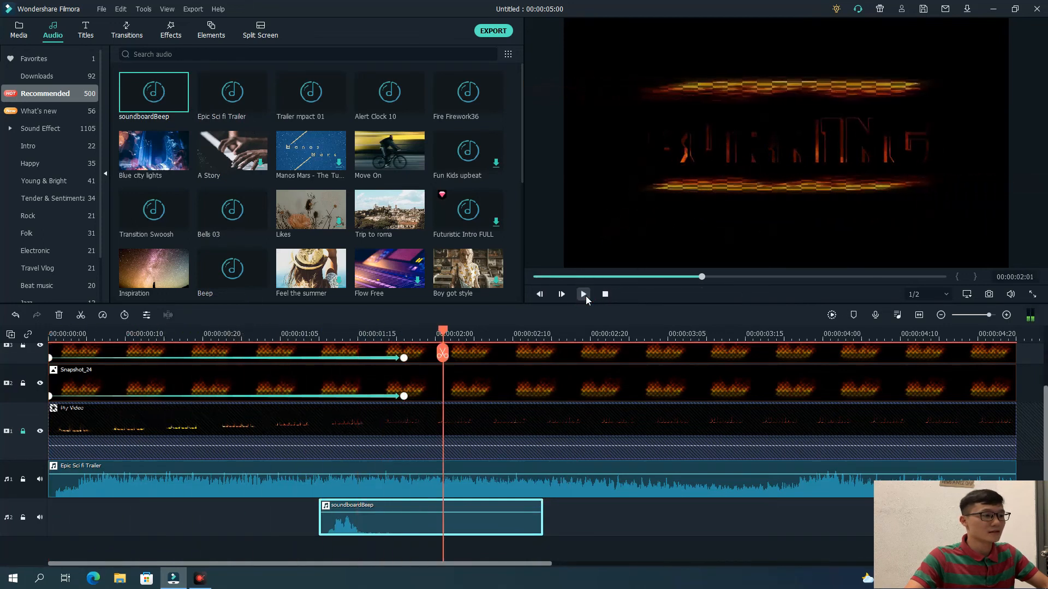
- Shift the soundboardBeep clip slightly earlier and trim its tail to end just before the strips' second keyframes
drag(379, 506, 355, 508)
drag(519, 522, 389, 523)
click(351, 433)
click(316, 519)
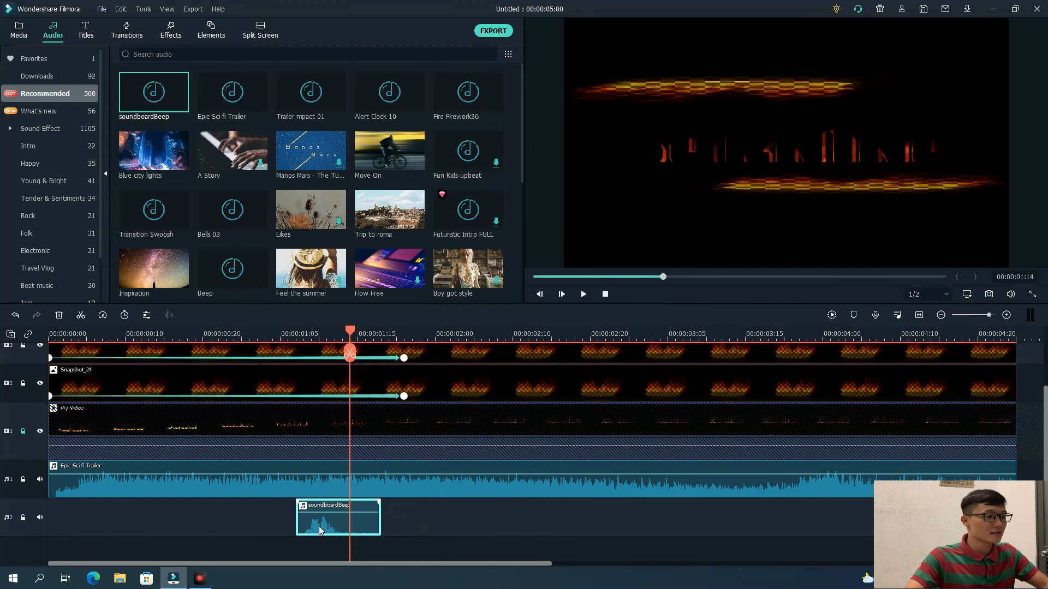
- Enable ducking at 50% on the soundboardBeep clip to lower other clips, raise the beep's volume slightly and confirm
double_click(319, 531)
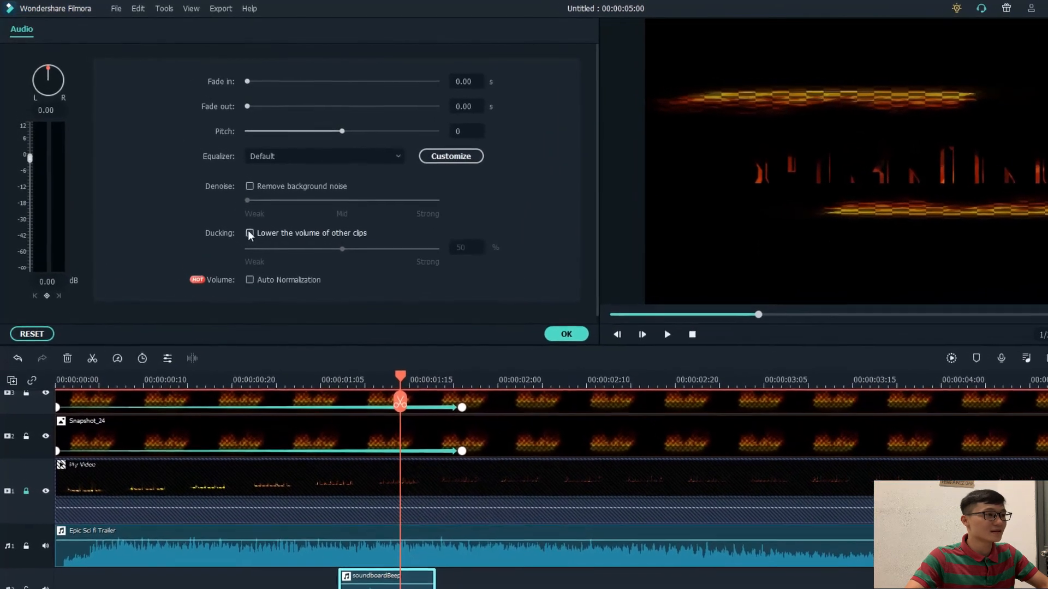
click(249, 234)
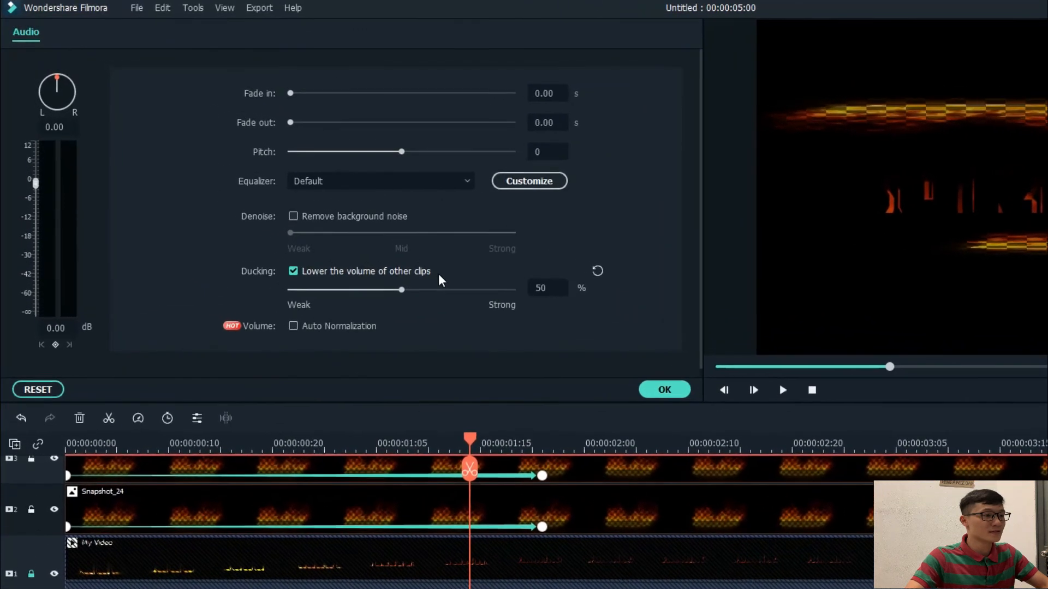
click(551, 288)
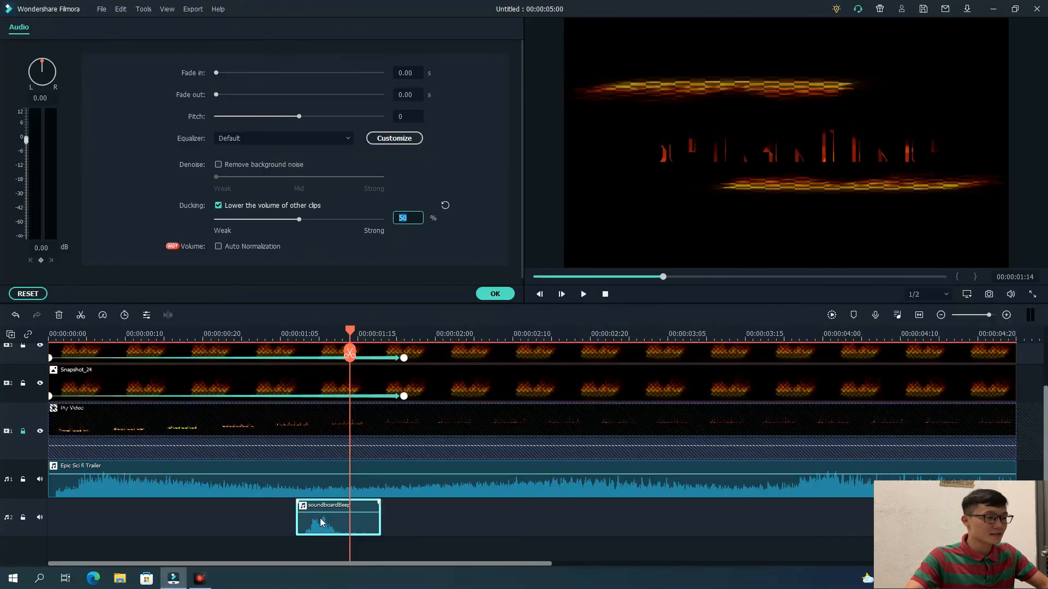
click(322, 522)
drag(322, 521, 326, 516)
click(495, 293)
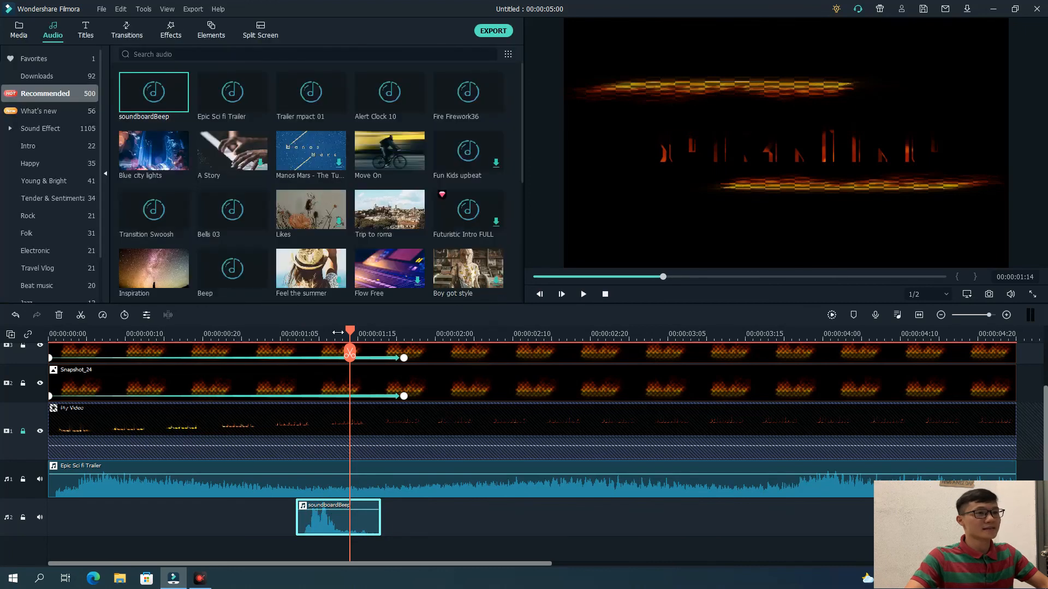
- Play the timeline from the beginning to check the strip animations together with the music and beep
drag(338, 332, 70, 332)
click(587, 294)
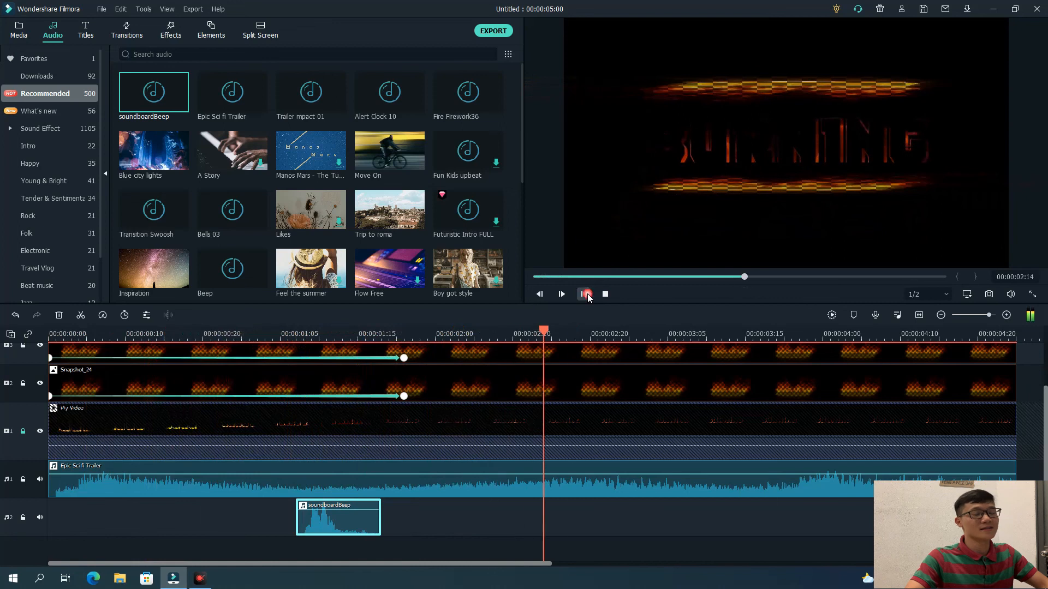
click(588, 297)
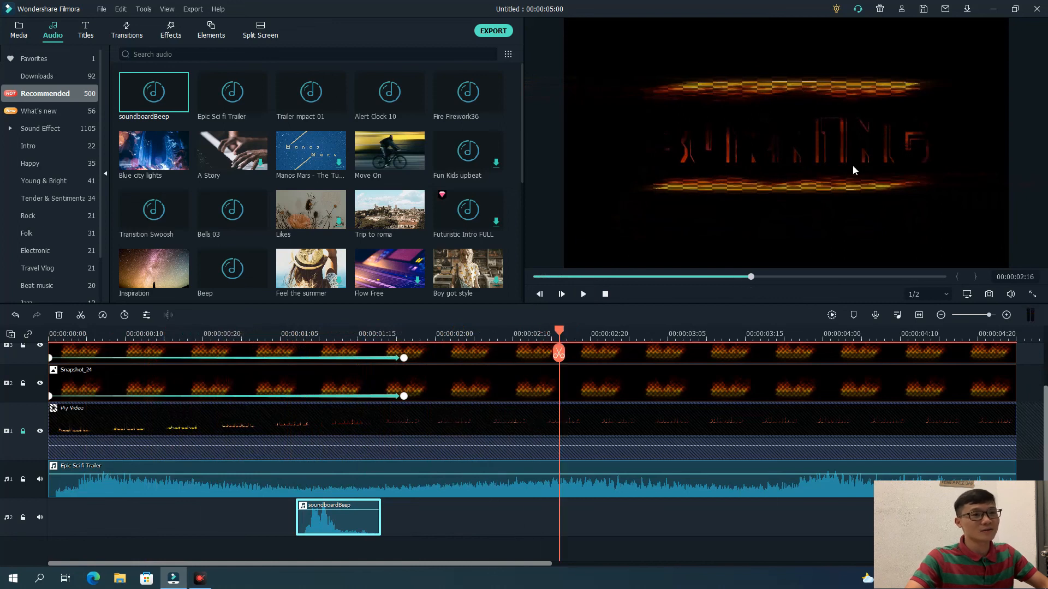